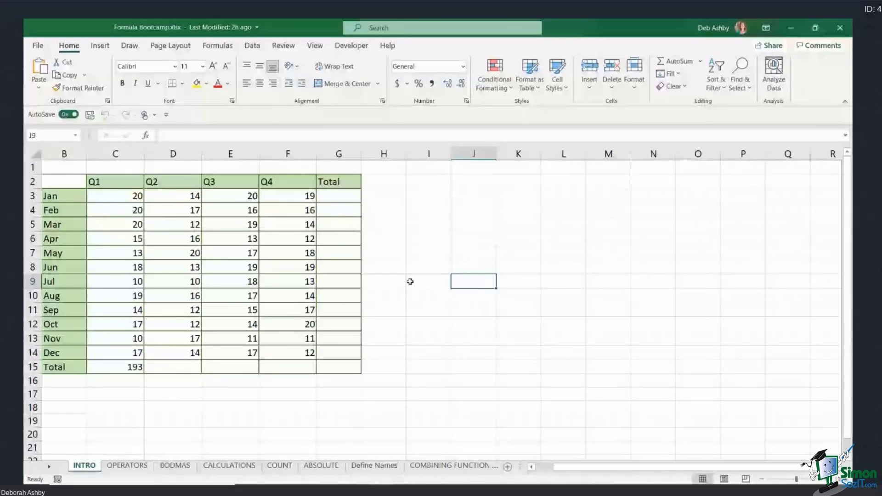
- Select the Q1–Q4 headings and inspect the =SUM(C3:C14) formula behind C15's total of 193
left_click(441, 240)
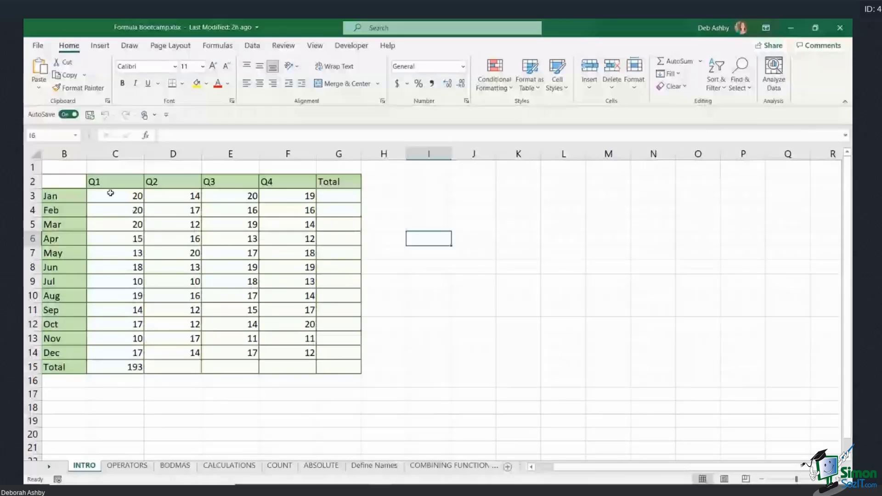
left_click_drag(110, 183, 284, 182)
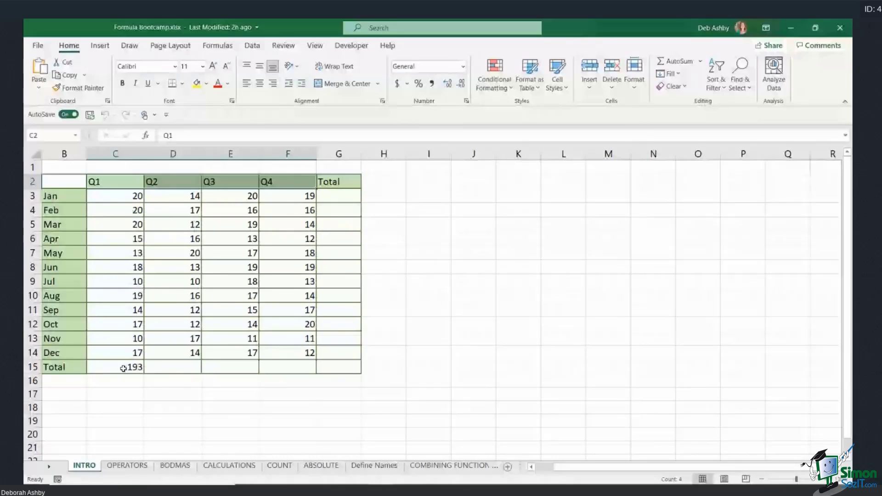
left_click(115, 367)
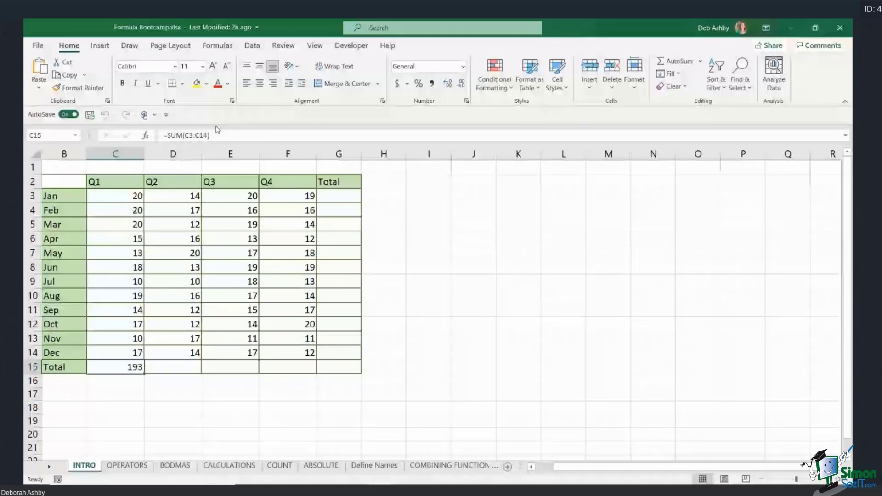
left_click(217, 45)
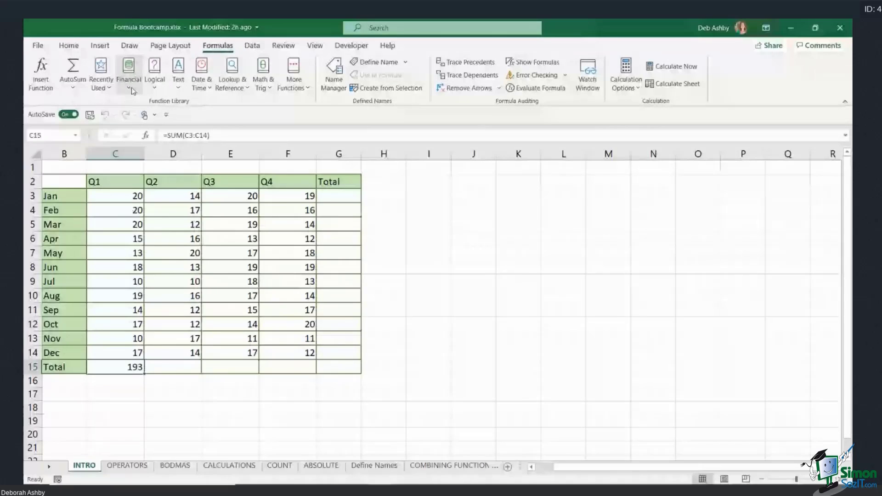
left_click(129, 74)
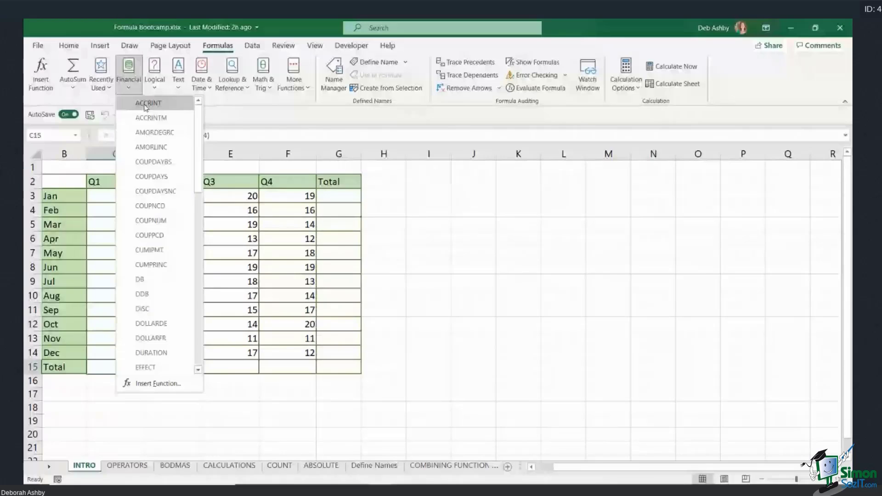
scroll(146, 107, "down", 3)
scroll(147, 107, "up", 3)
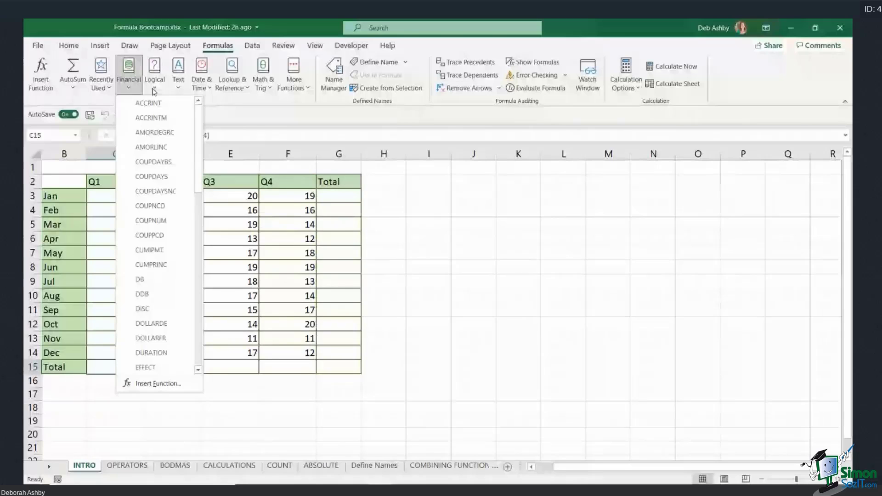
left_click(182, 86)
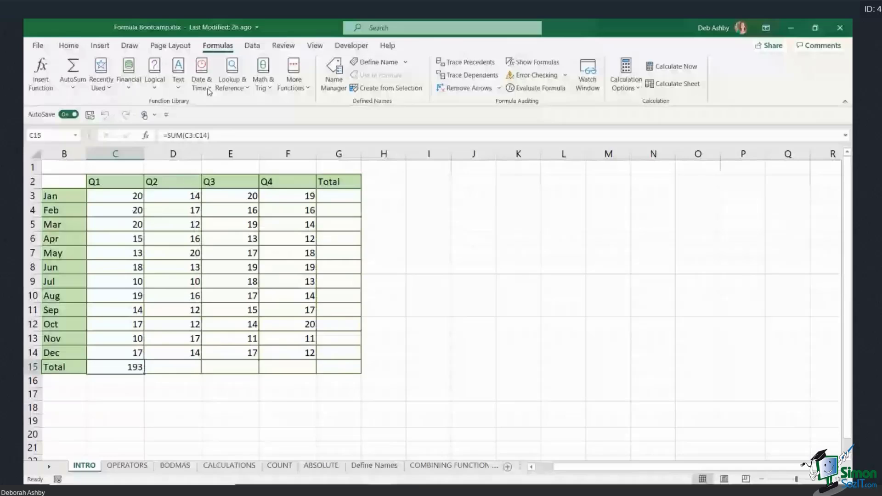
left_click(248, 88)
left_click(270, 88)
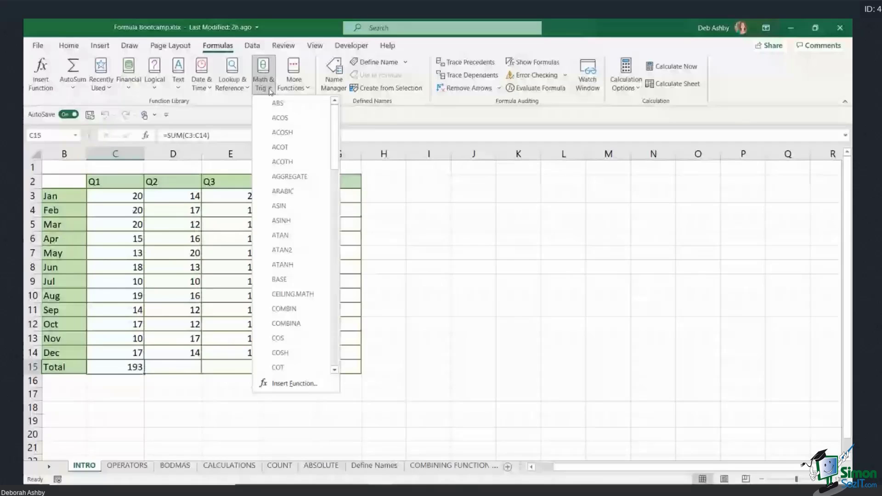
left_click(423, 220)
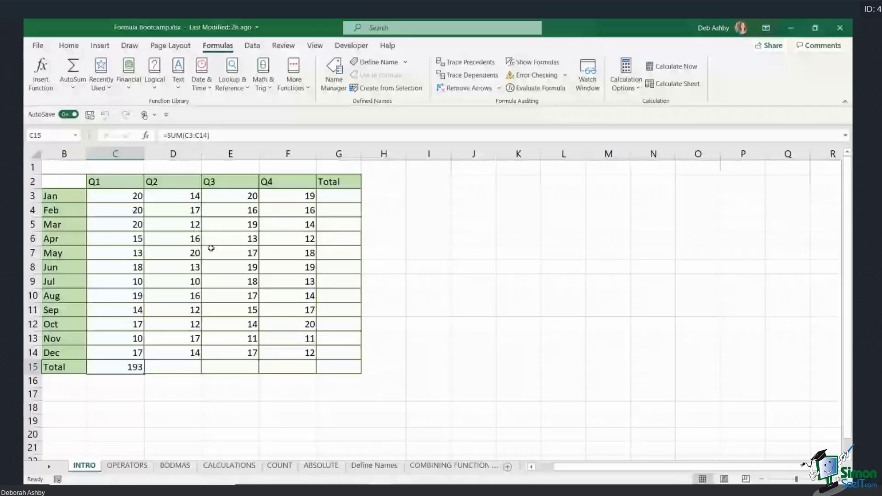
- Enter 20 in cell C20 below the sales table
scroll(344, 321, "down", 1)
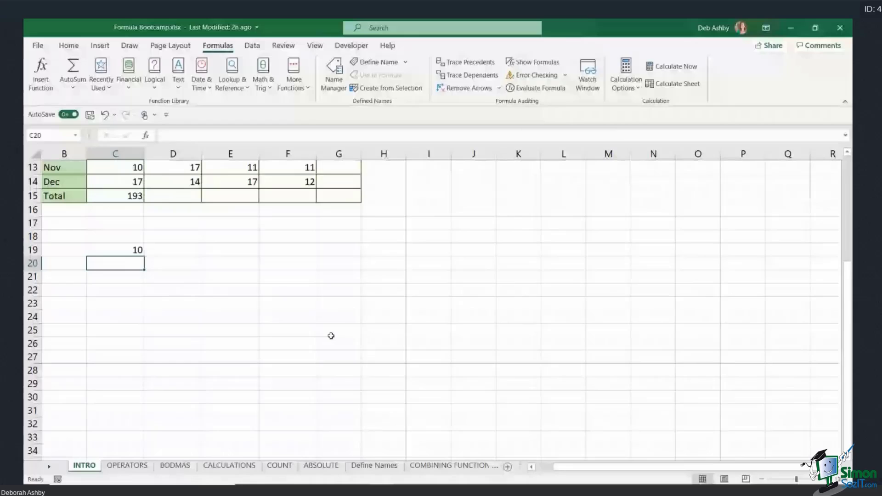
type("20")
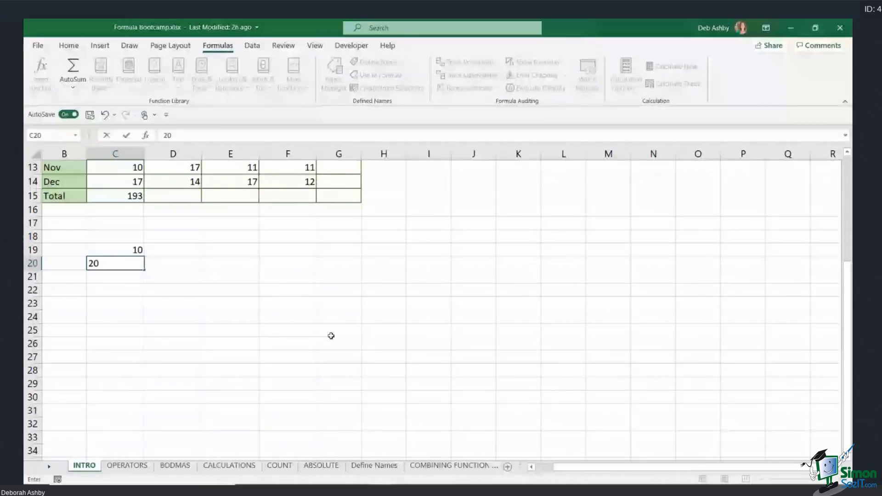
left_click(122, 263)
left_click(335, 290)
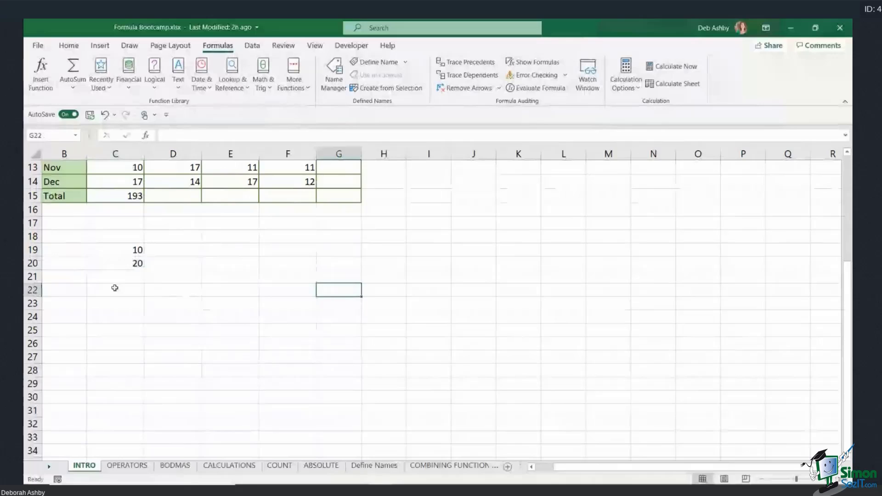
- Enter the plain text 10+20 in C22 and check its content
left_click(113, 291)
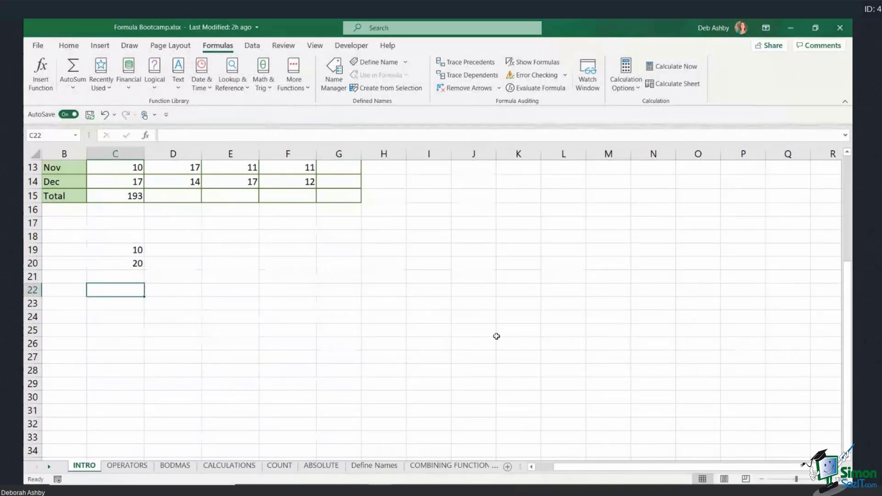
type("10+20")
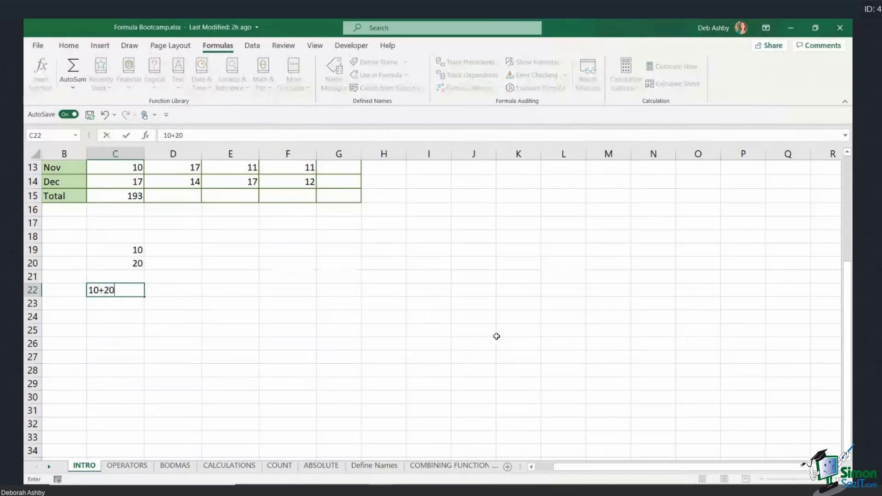
key("Return")
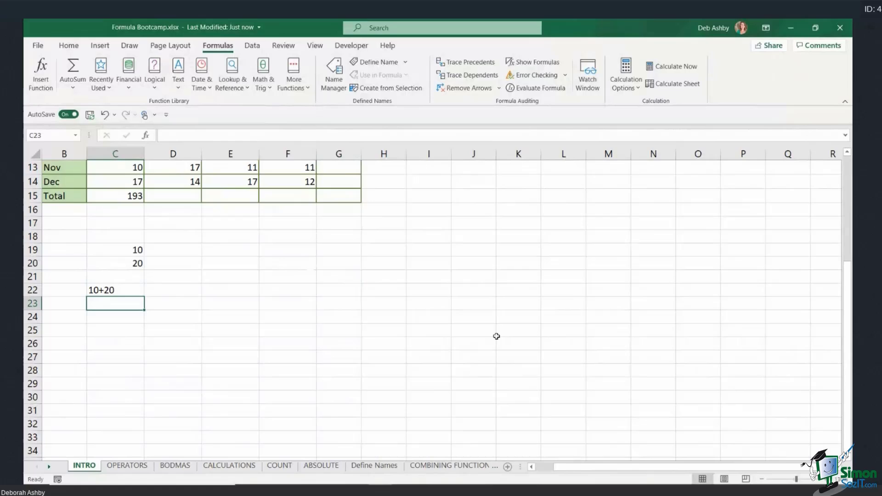
left_click(113, 290)
- Replace C22's text with the formula =10+20 so it shows 30
key("Delete")
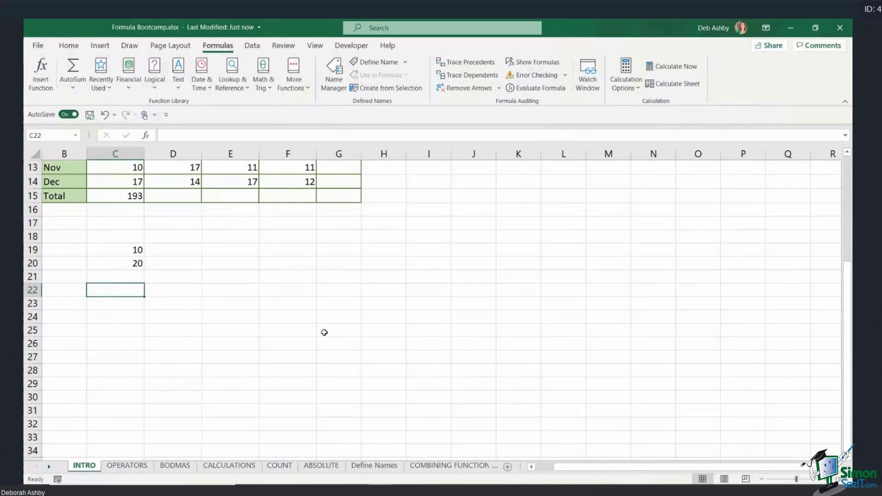
type("=")
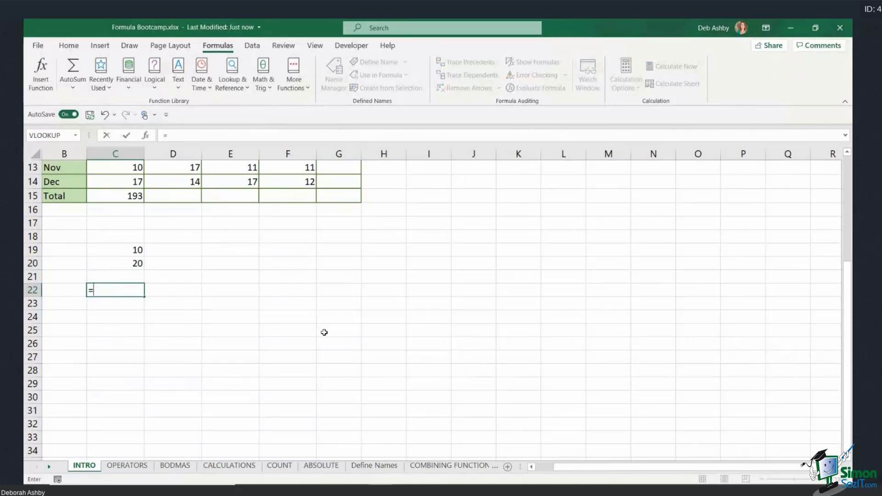
type("10+20")
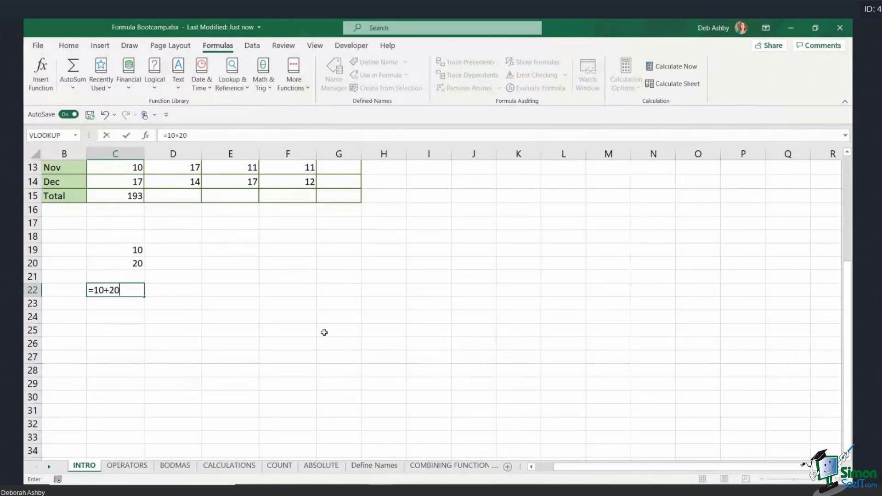
key("Return")
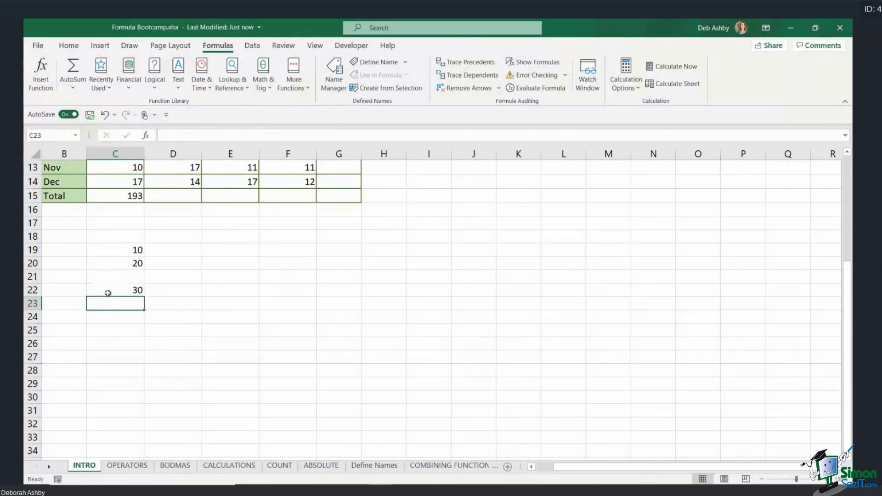
left_click(109, 291)
double_click(118, 290)
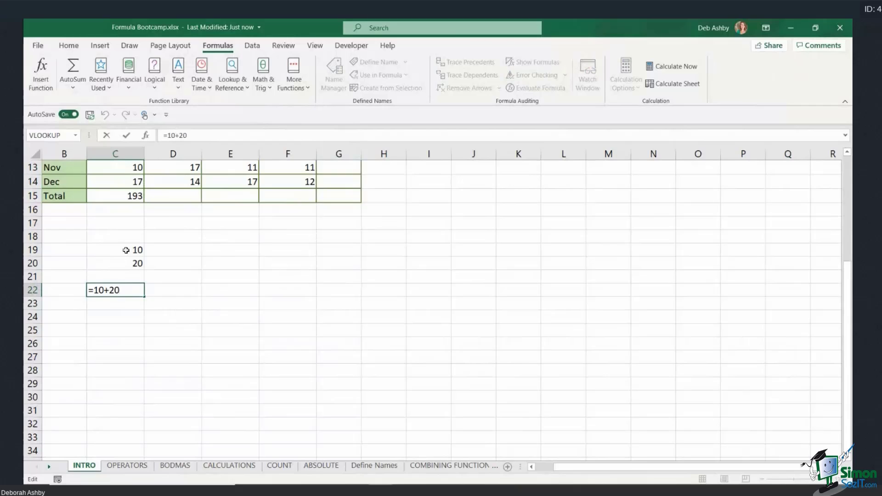
key("ctrl+Return")
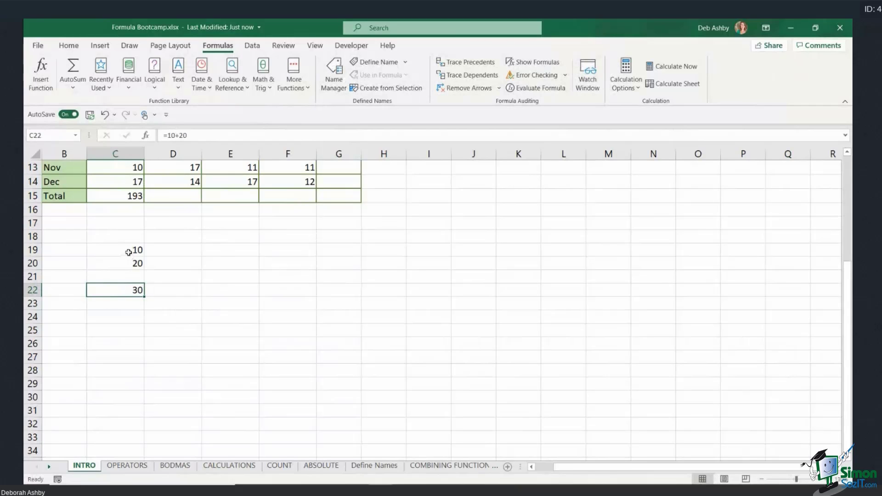
- Change C19 to 15 and select the hard-coded 10+20 in C22's formula
left_click(127, 251)
type("15")
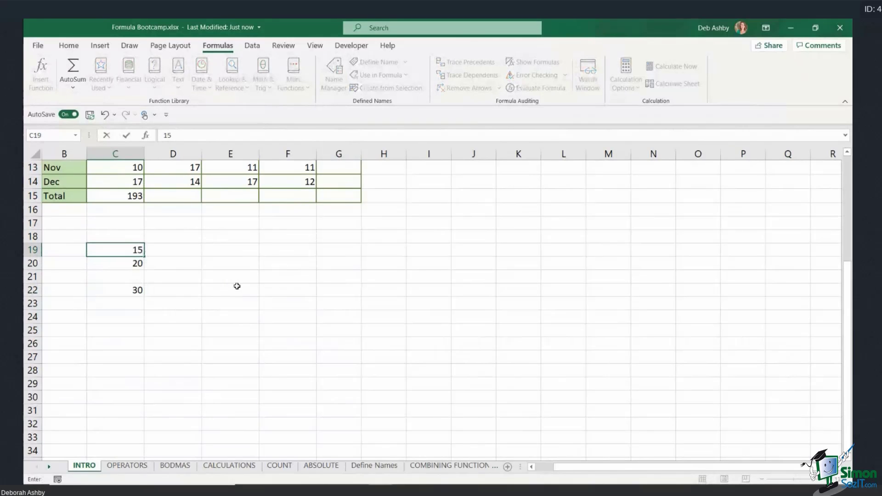
key("Return")
double_click(115, 290)
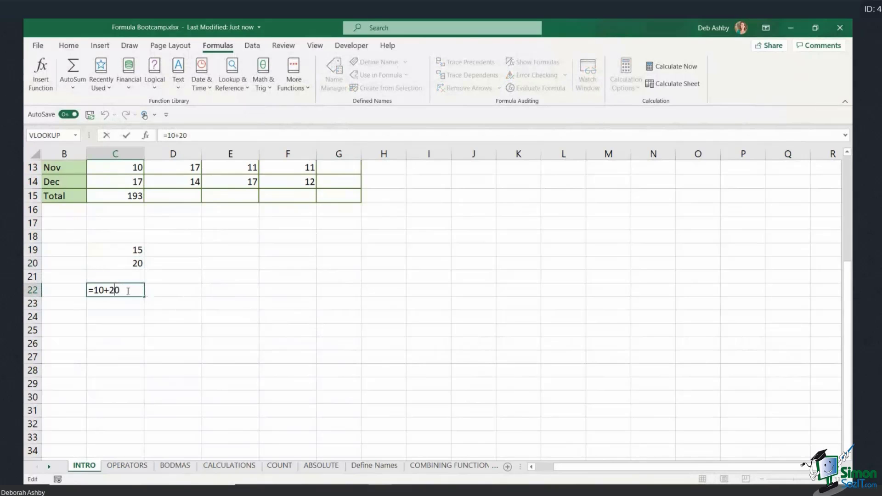
left_click_drag(93, 289, 120, 290)
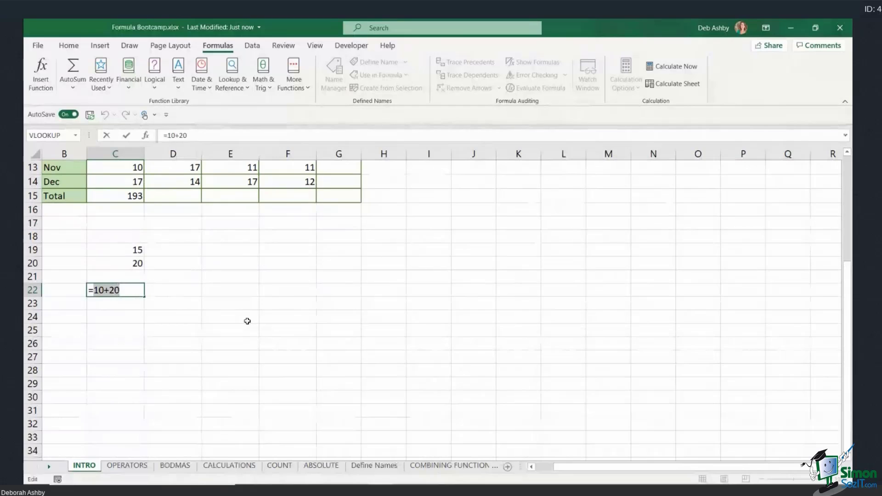
- Rewrite C22 as the reference formula =C19+C20, giving 35
key("BackSpace")
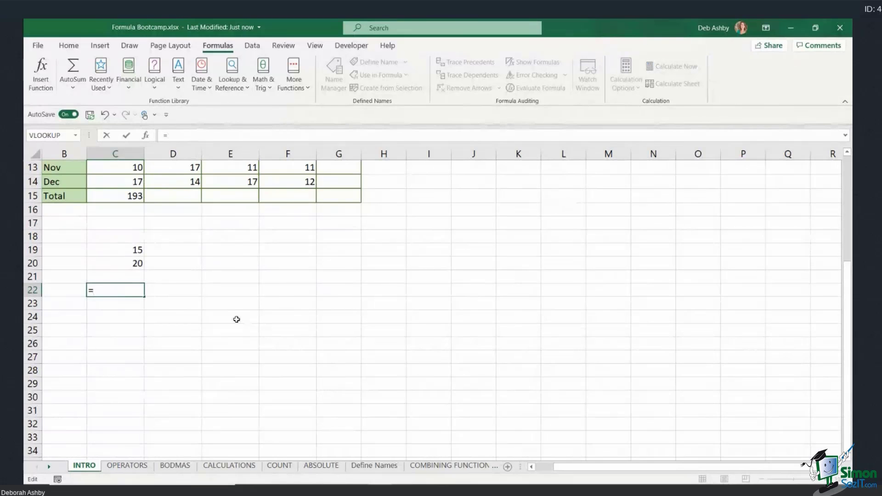
left_click(129, 253)
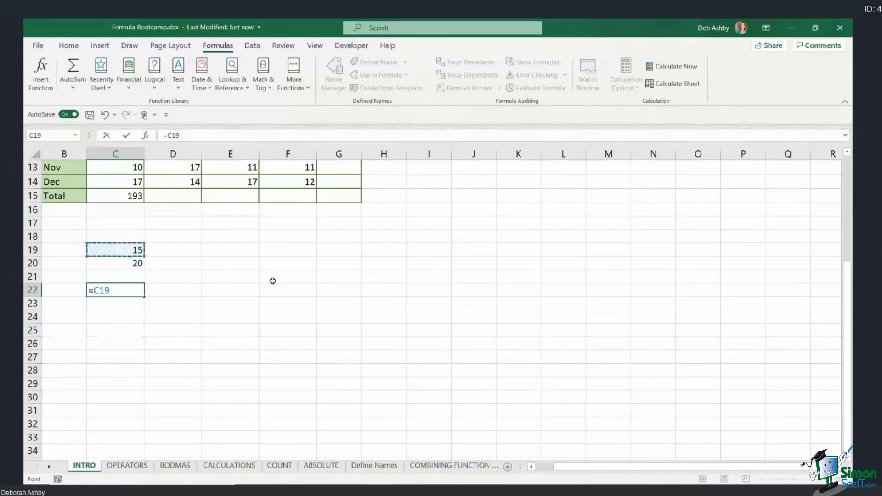
type("+")
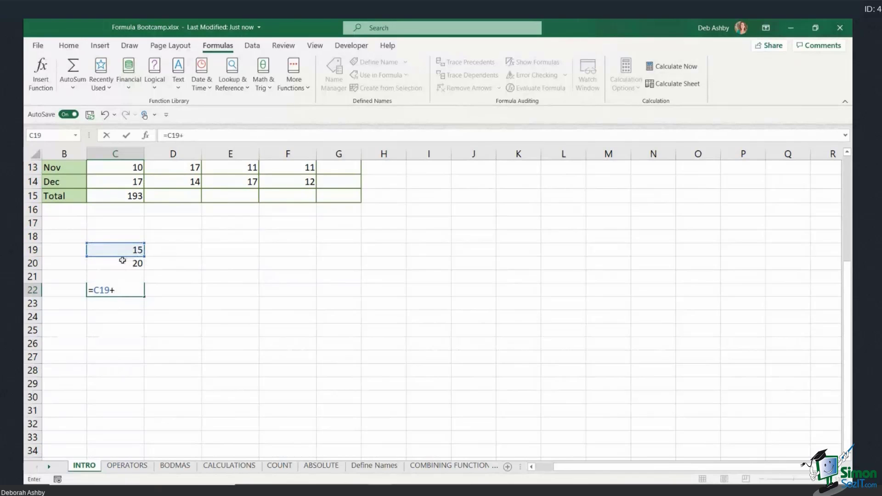
left_click(123, 261)
key("Return")
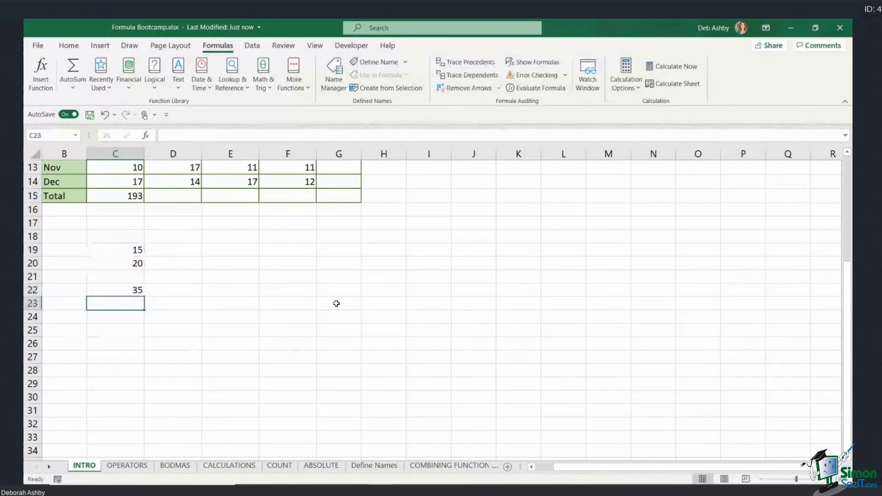
- Change C19 back to 10, check C22 now shows 30, and select C19:C22
left_click(133, 252)
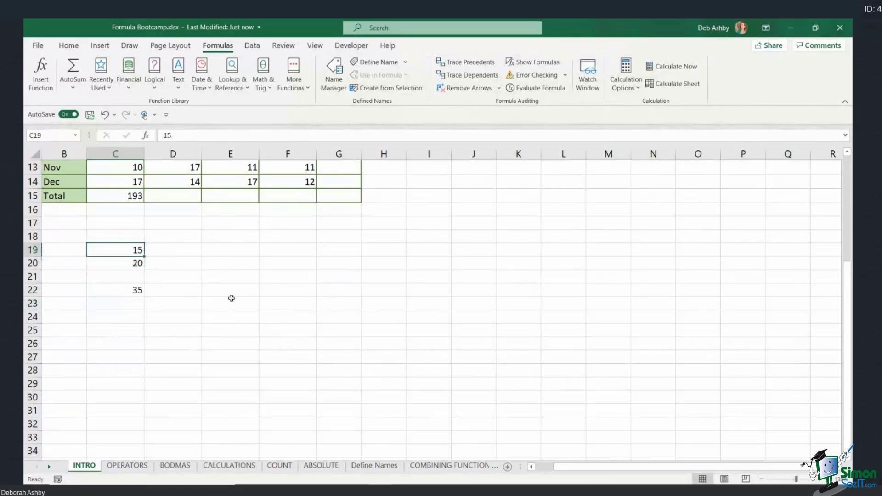
type("10")
key("Return")
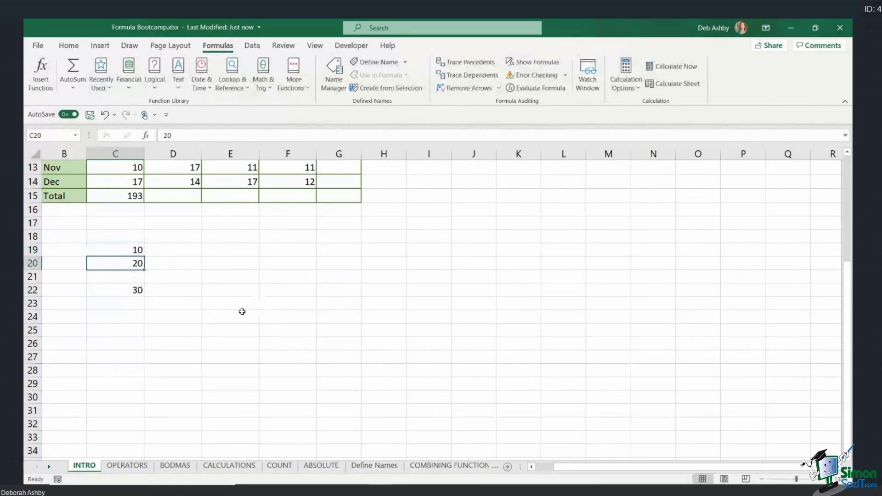
left_click(133, 290)
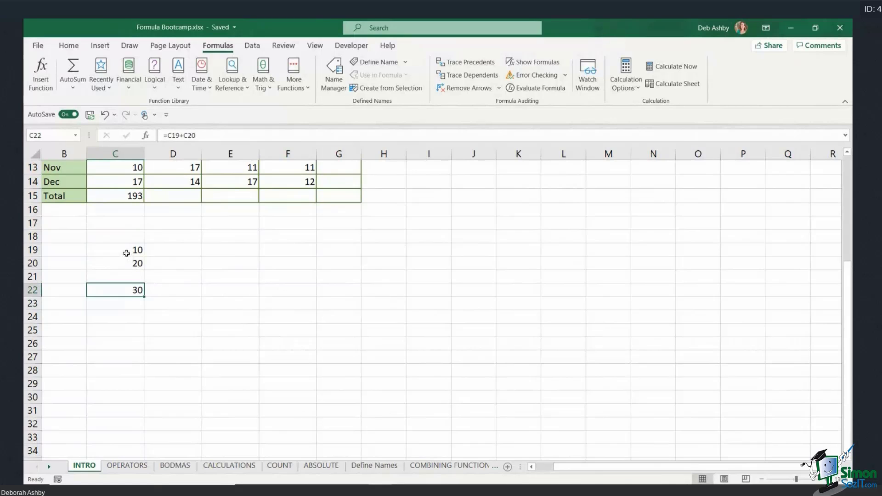
left_click_drag(132, 250, 124, 286)
left_click(178, 275)
left_click(133, 290)
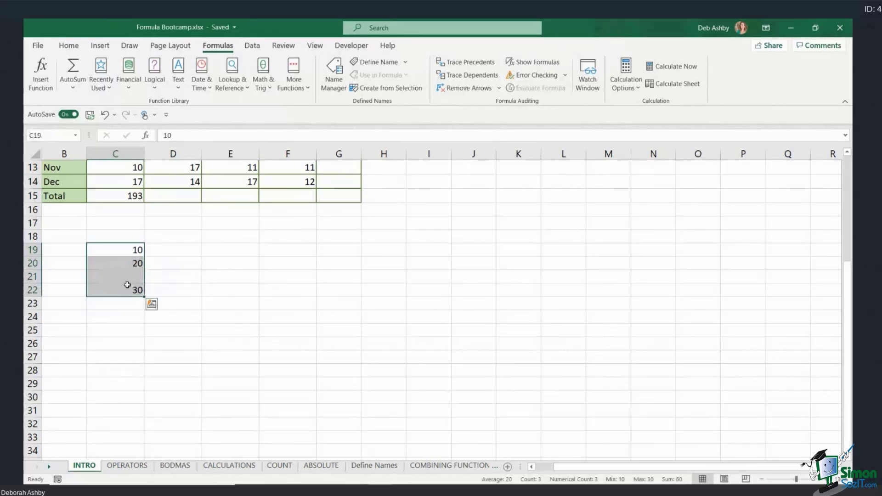
- Clear the scratch cells C19:C22 and the old Q1 total in C15
key("Delete")
left_click(301, 301)
scroll(301, 301, "up", 4)
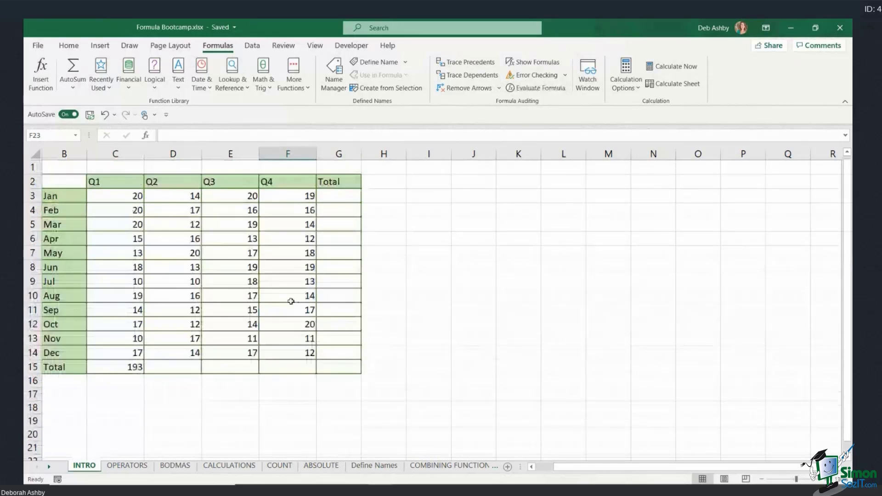
left_click(120, 366)
key("Delete")
left_click(429, 338)
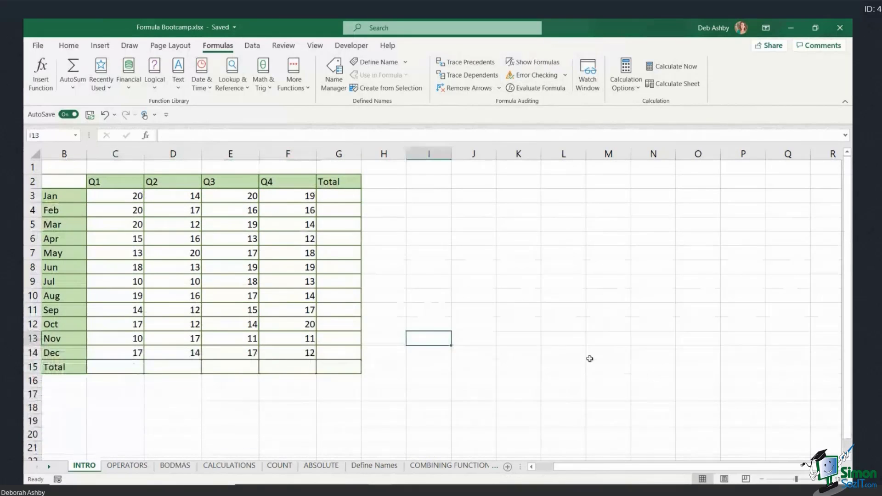
- Start a new C15 formula as =SUM( using the autocomplete list
left_click(120, 370)
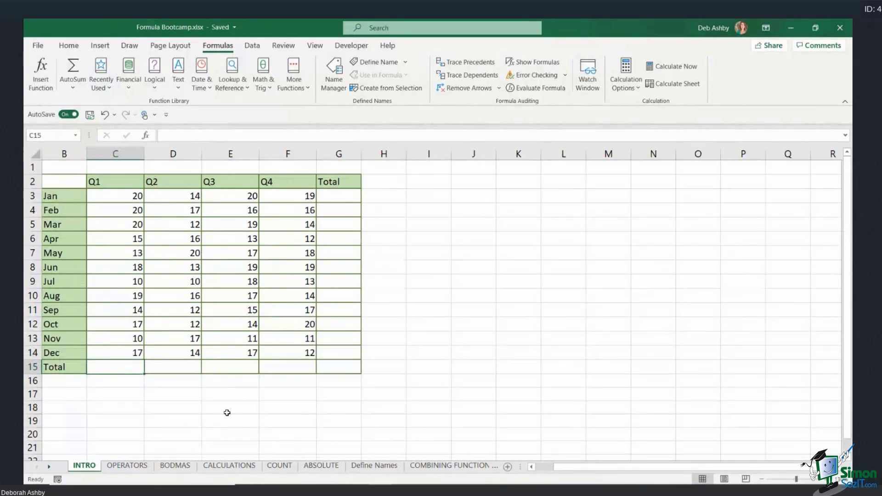
type("=SUM")
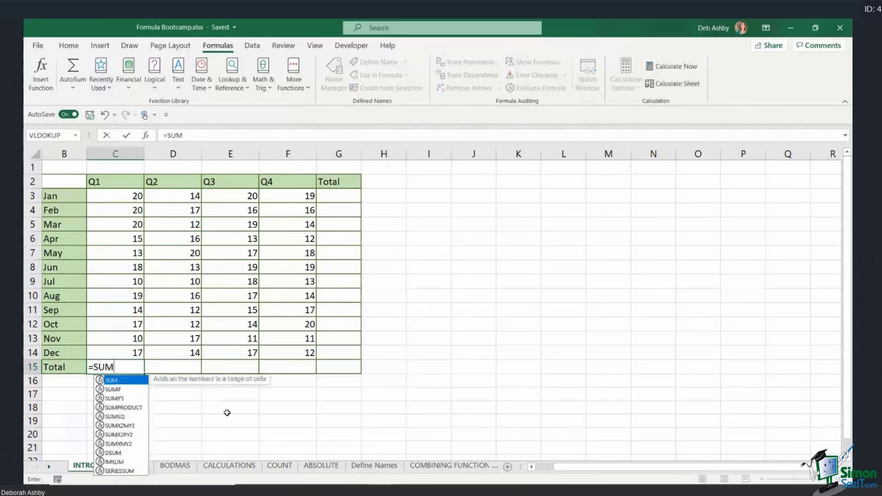
key("BackSpace")
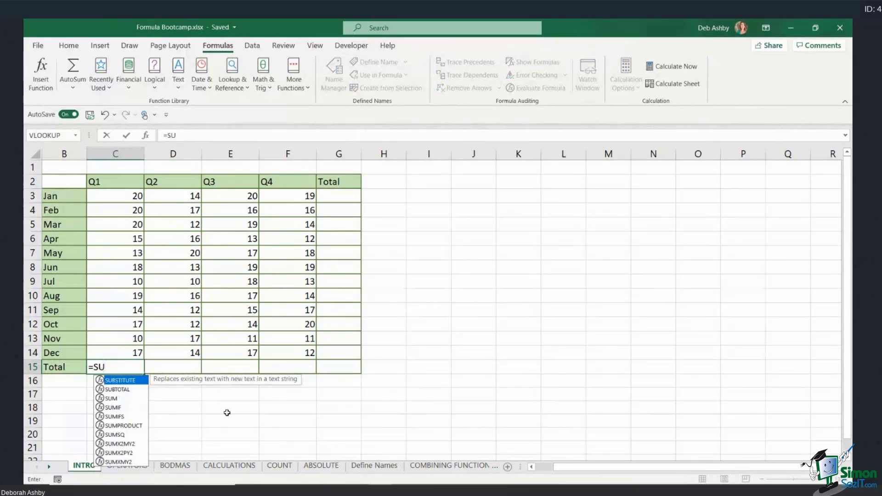
type("M")
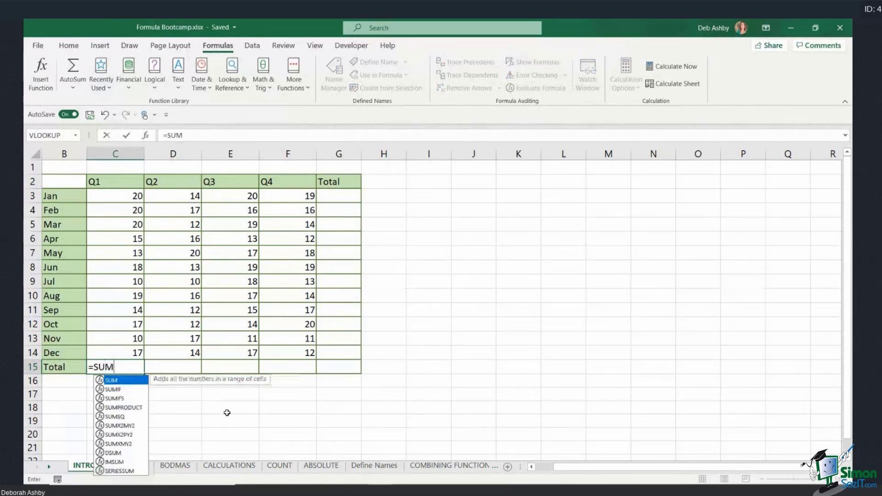
double_click(120, 383)
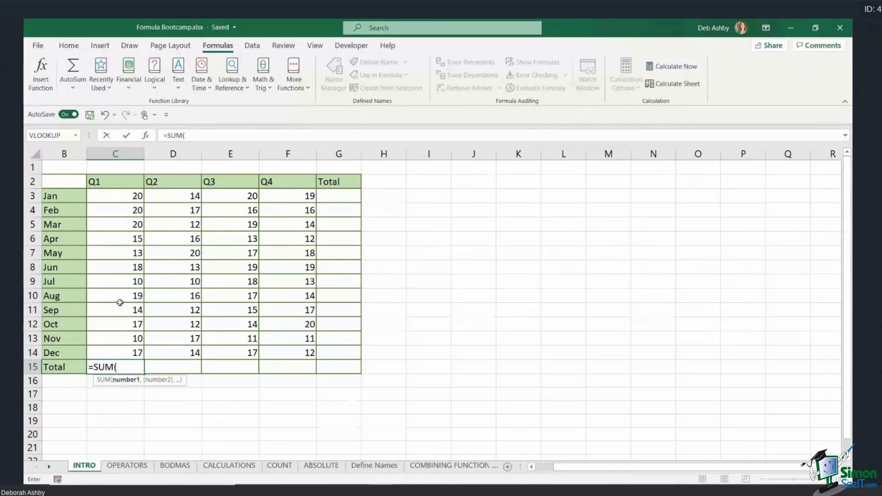
- Finish C15 as =SUM(C3:C14) for a Q1 total of 193
left_click_drag(117, 196, 122, 351)
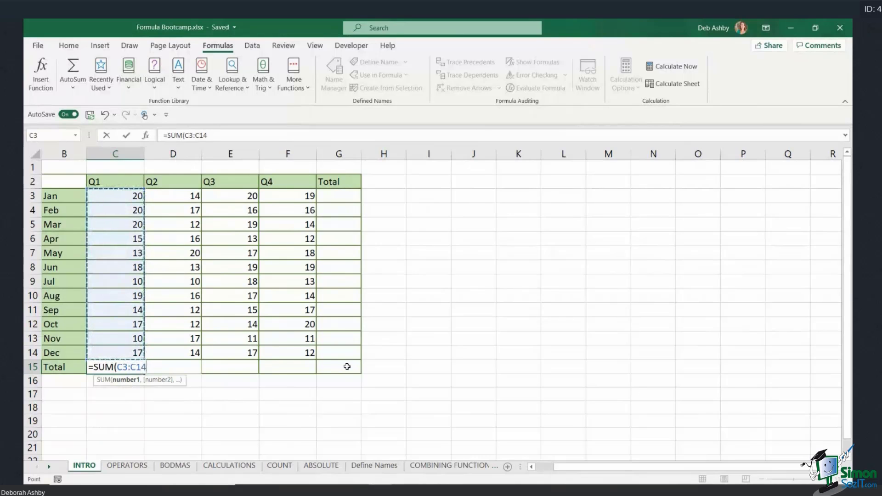
type(")")
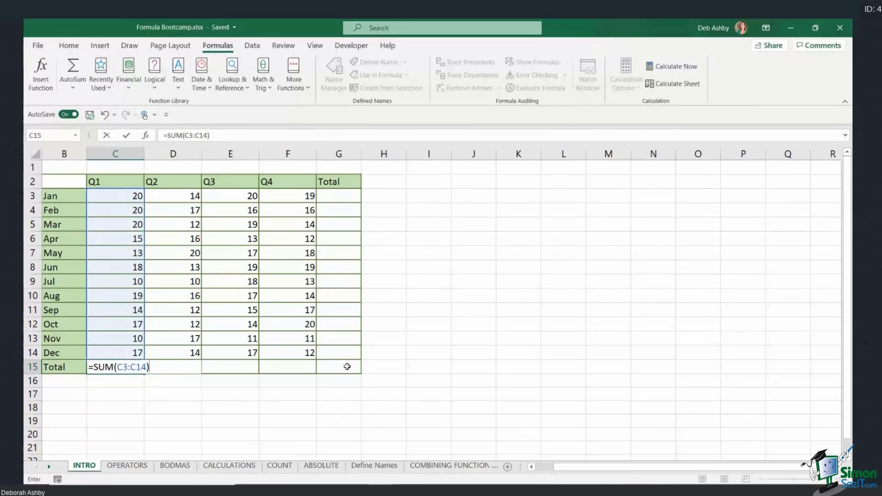
key("Return")
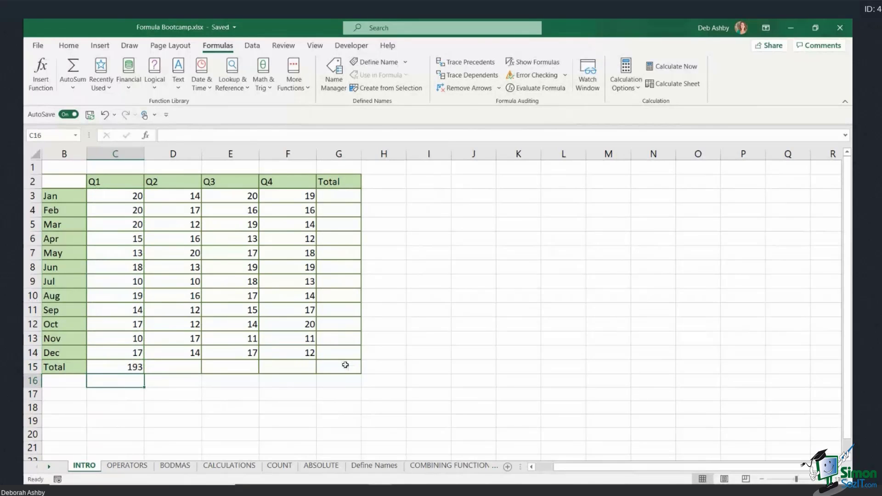
left_click(172, 368)
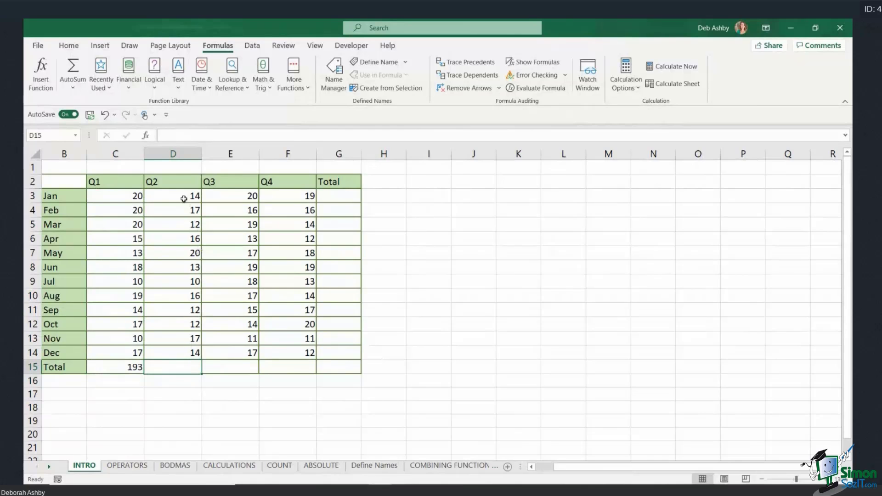
- Use the AutoSum Sum option to put =SUM(D3:D14) in D15, giving 173
left_click_drag(183, 197, 180, 348)
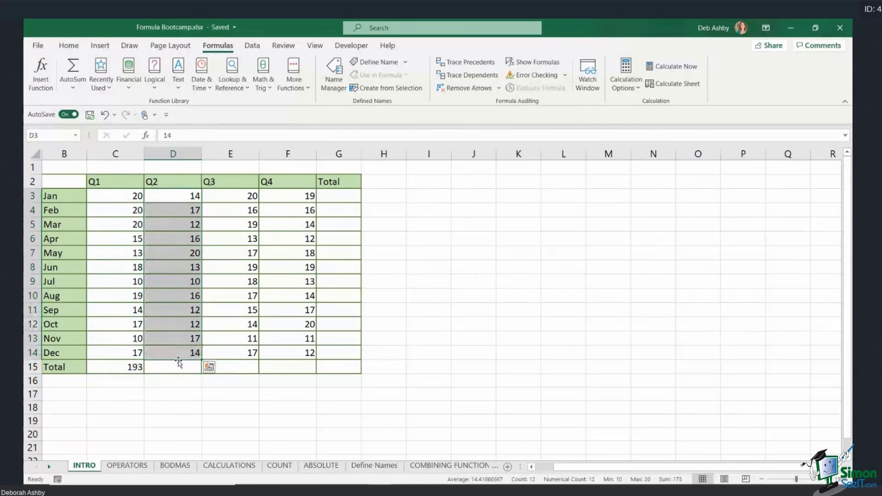
left_click(178, 367)
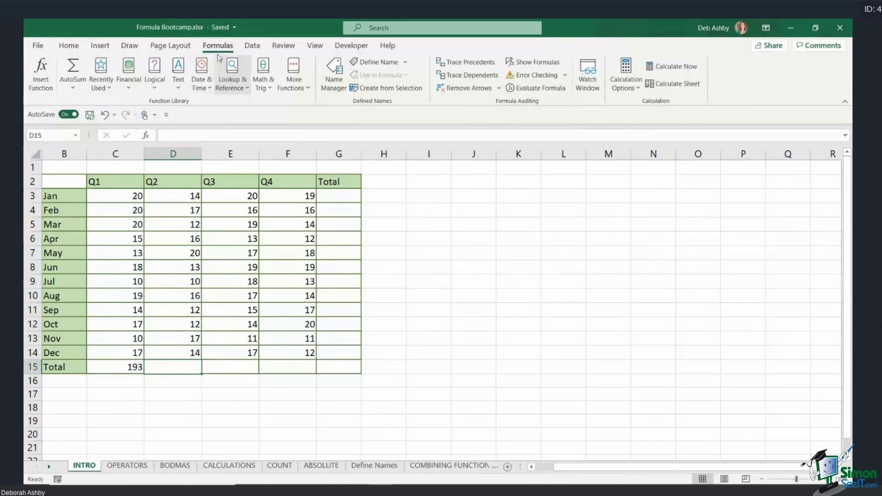
left_click(73, 90)
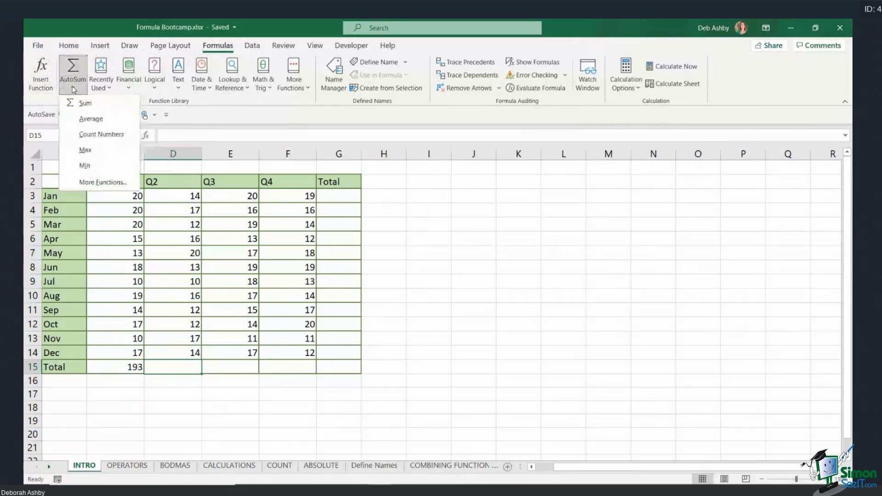
left_click(100, 106)
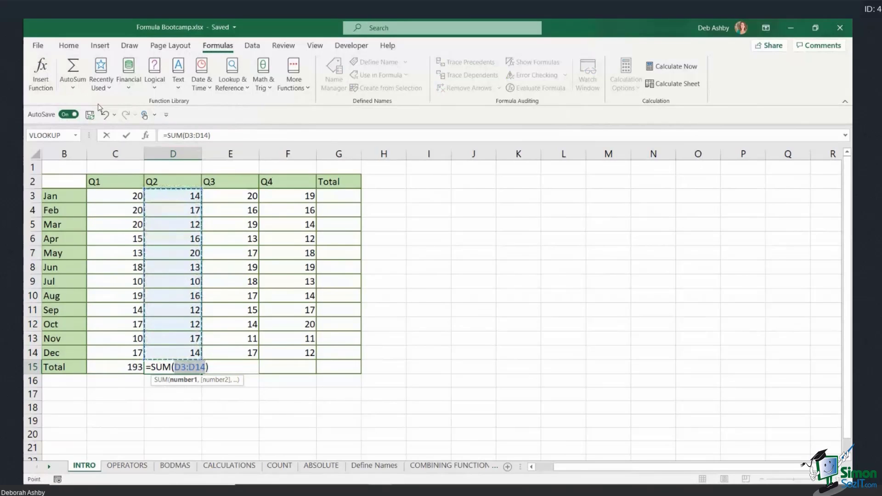
key("Return")
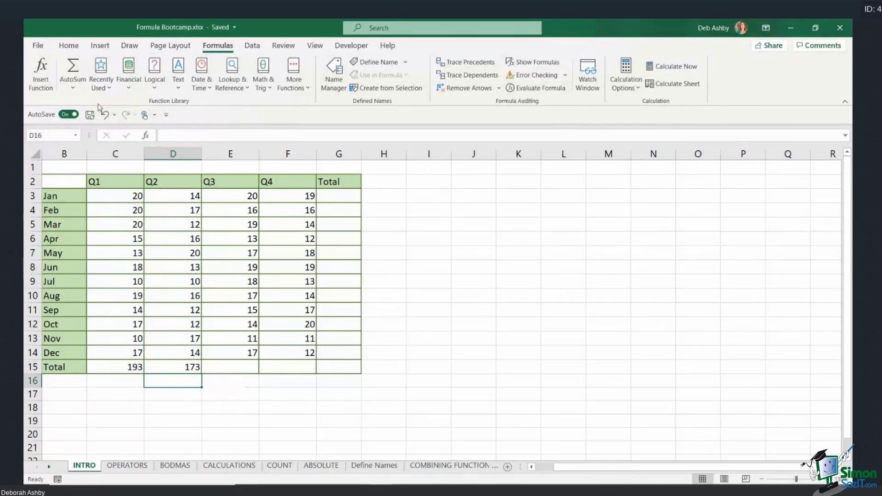
- Discard an accidental date in E15, then insert =SUM(E3:E14) with Alt+= for 196
left_click(232, 367)
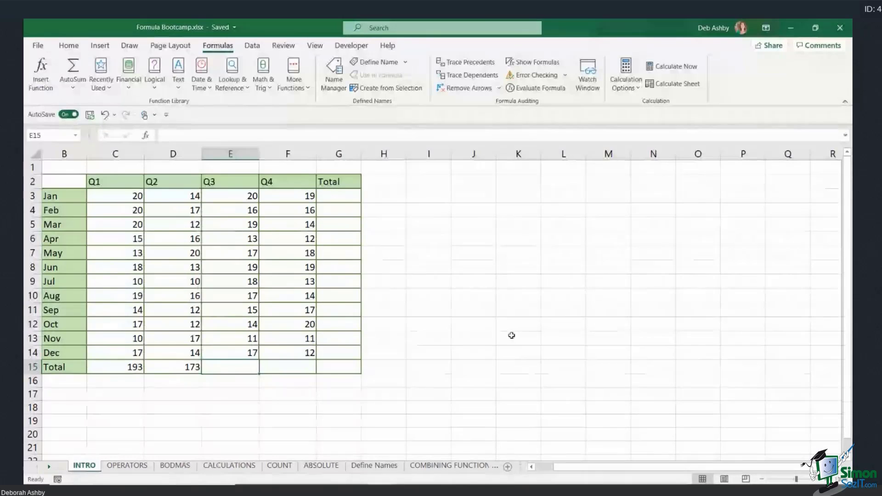
key("ctrl+semicolon")
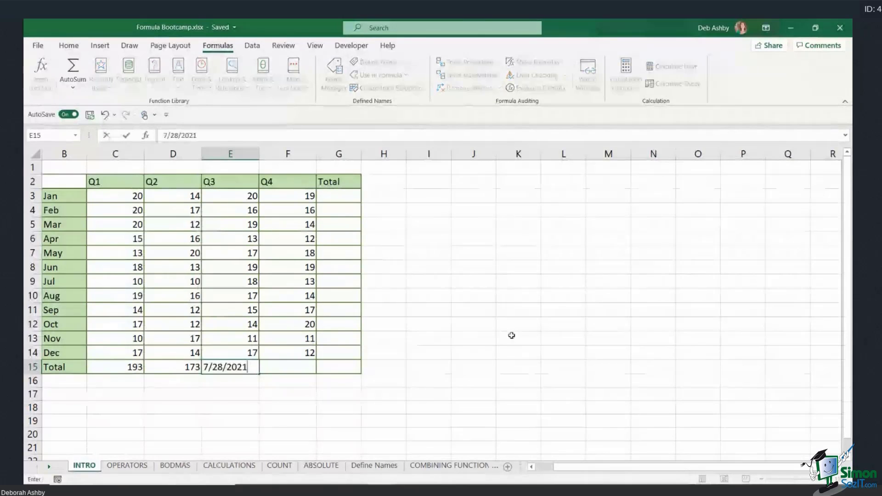
key("BackSpace")
key("BackSpace")
key("BackSpace")
key("BackSpace")
key("BackSpace")
key("BackSpace")
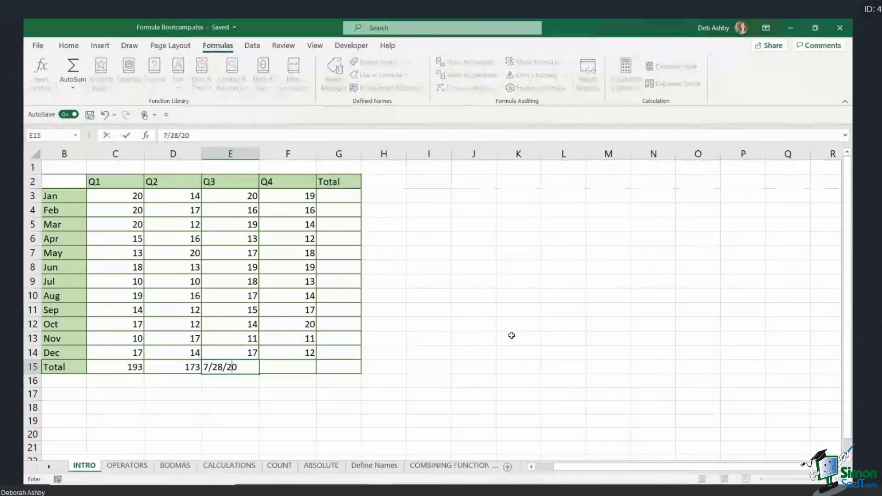
key("BackSpace")
key("BackSpace")
key("BackSpace")
key("Escape")
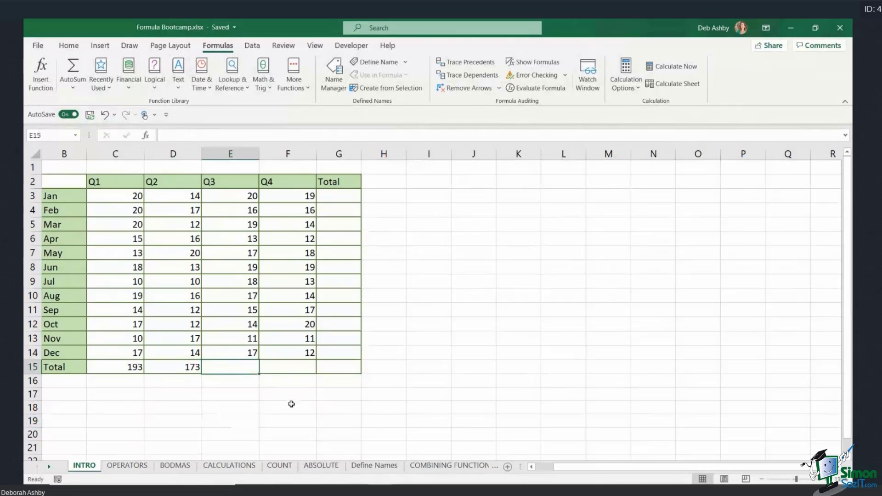
key("alt+equal")
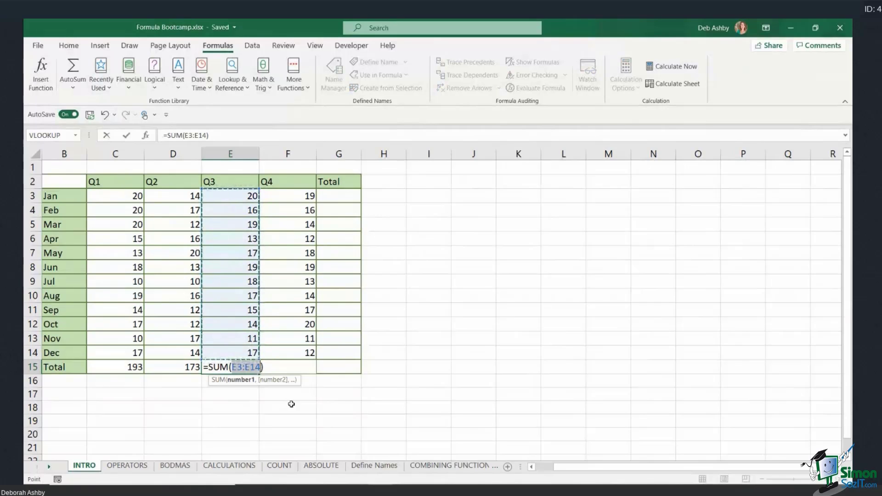
key("Return")
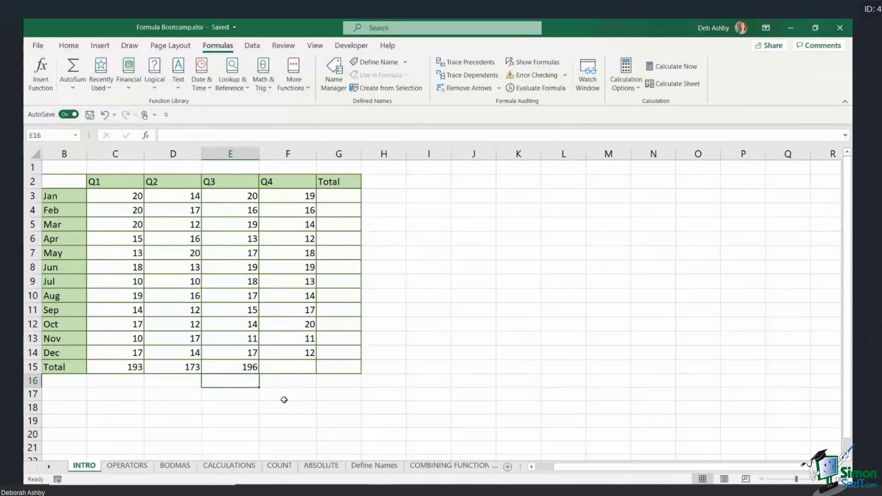
- Start a =SUM entry in F15, cancel it, and leave F15 selected
left_click(289, 366)
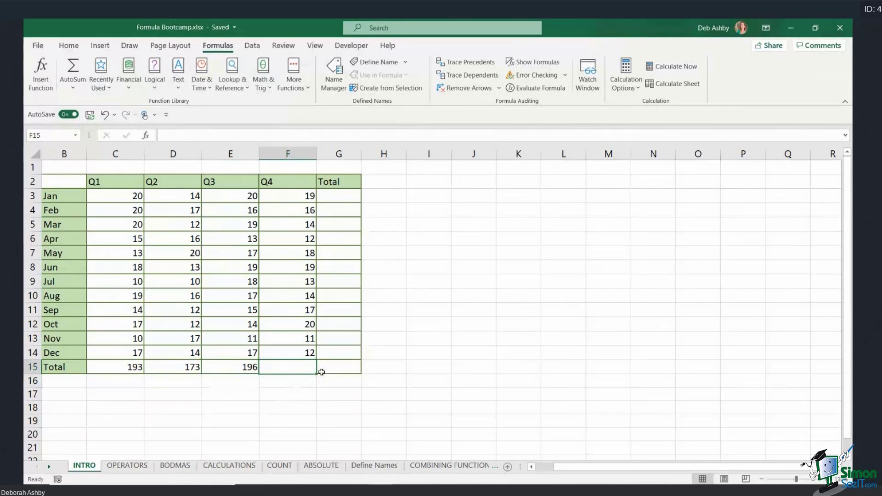
type("=SUM")
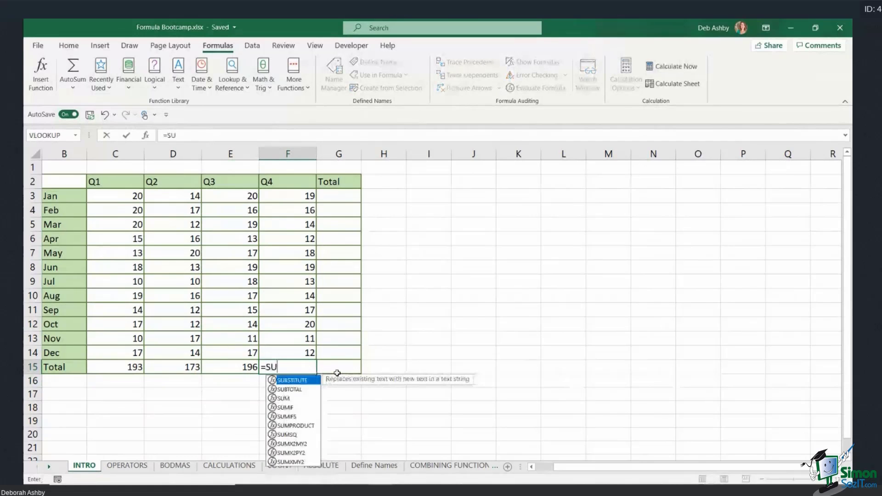
key("BackSpace")
key("Escape")
key("Escape")
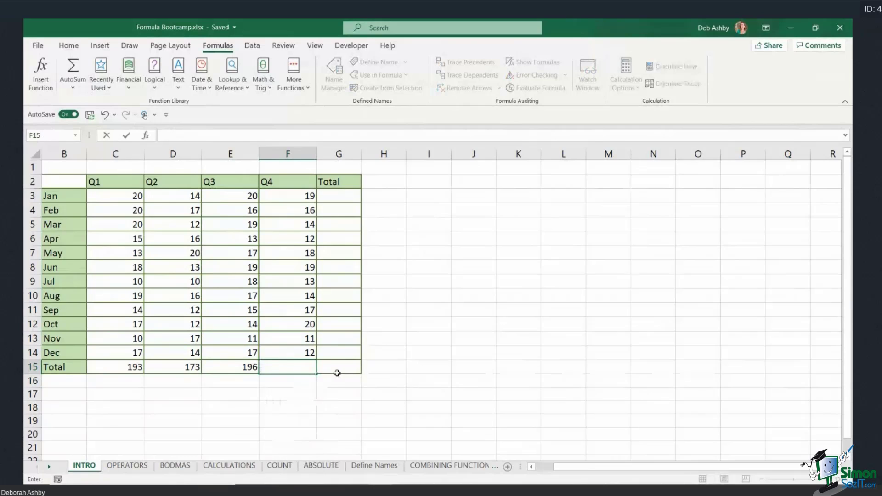
left_click(468, 335)
left_click(284, 373)
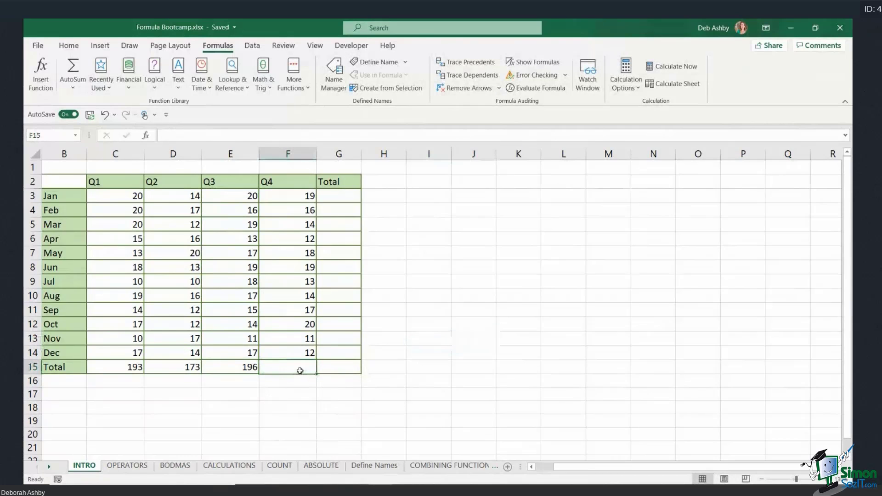
- Find SUM by searching 'add' in Insert Function and sum F3:F14 for a Q4 total of 185
left_click(39, 76)
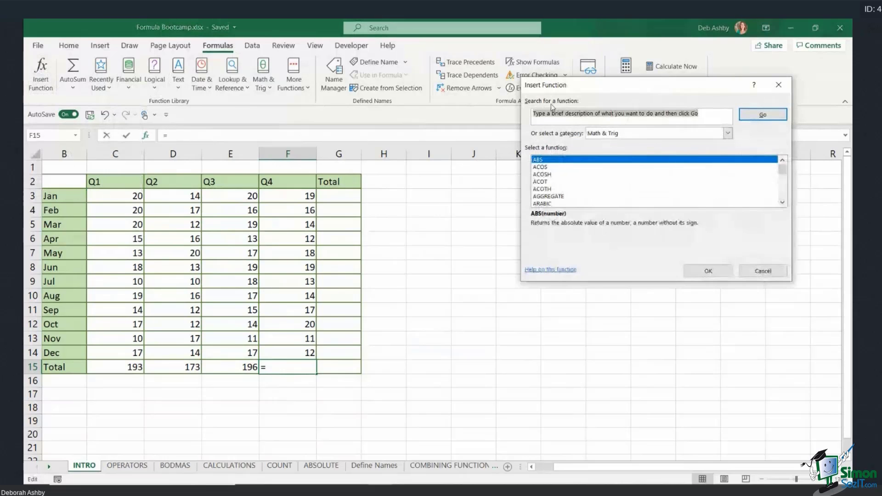
left_click_drag(593, 86, 485, 118)
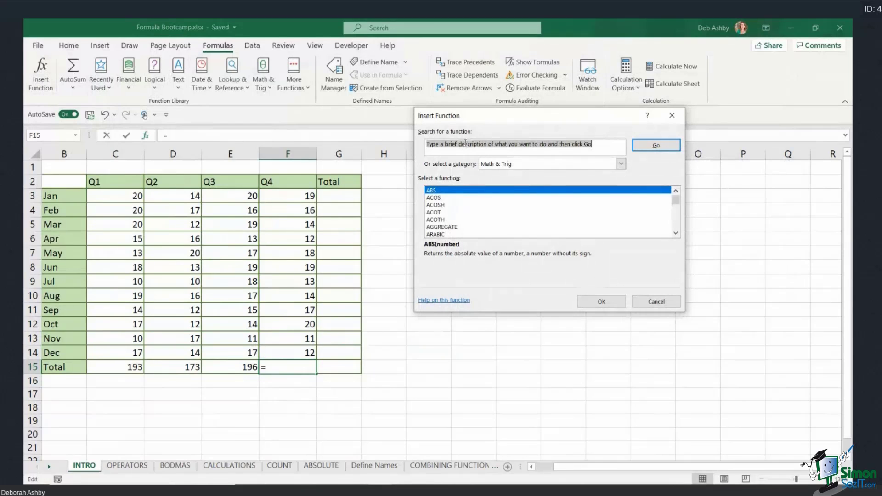
left_click_drag(592, 144, 410, 140)
type("add numbers")
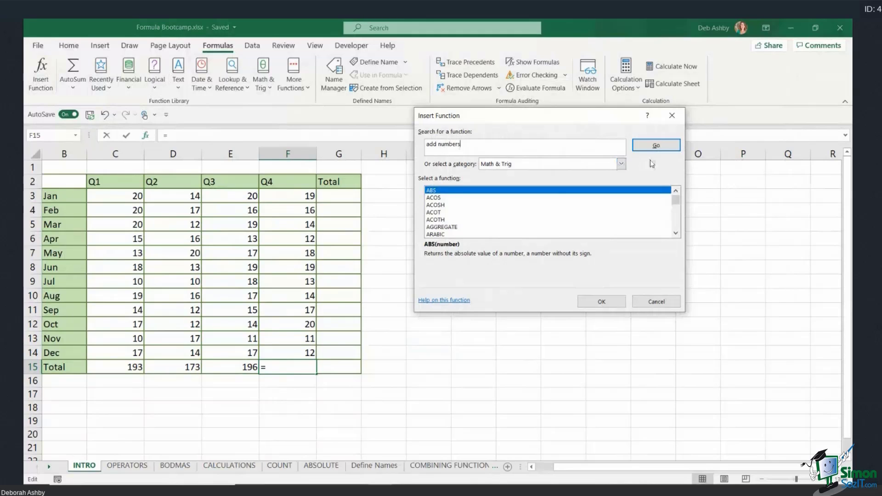
left_click(654, 146)
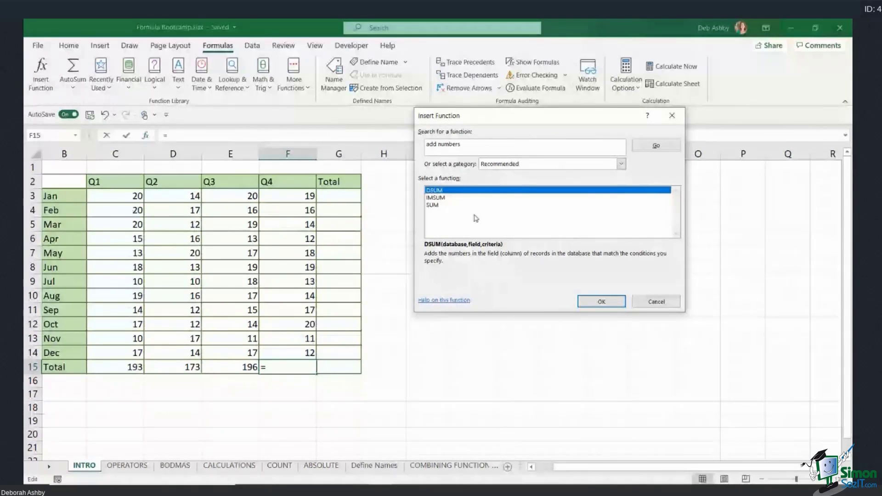
left_click(445, 205)
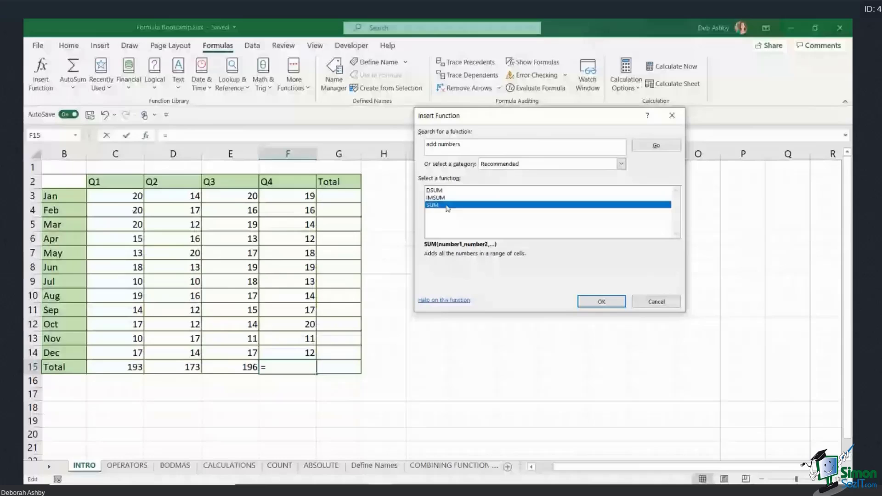
double_click(447, 206)
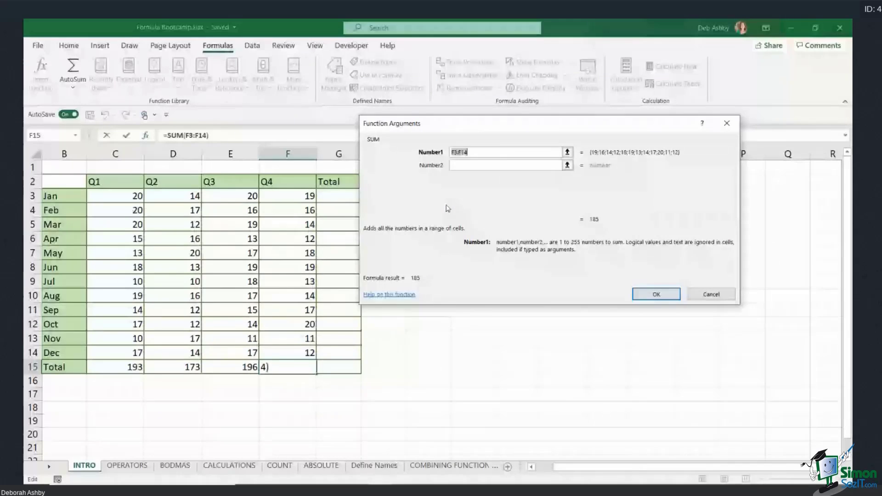
left_click_drag(439, 152, 489, 147)
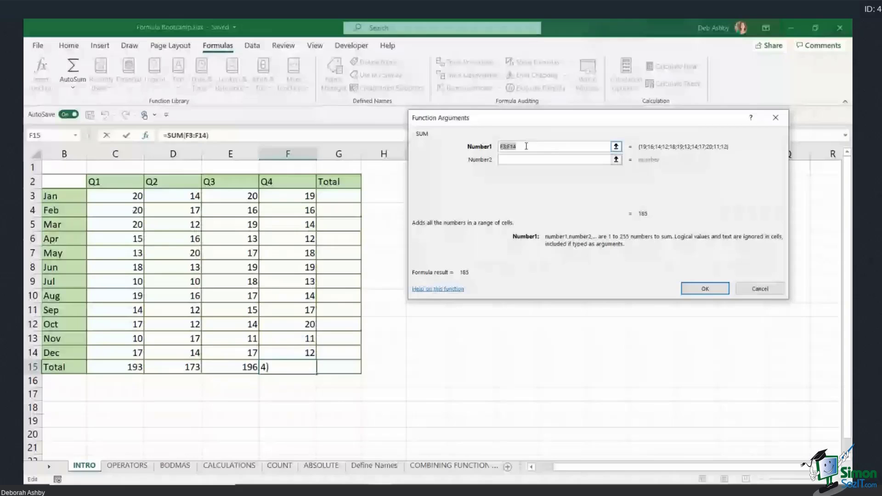
left_click_drag(287, 196, 289, 352)
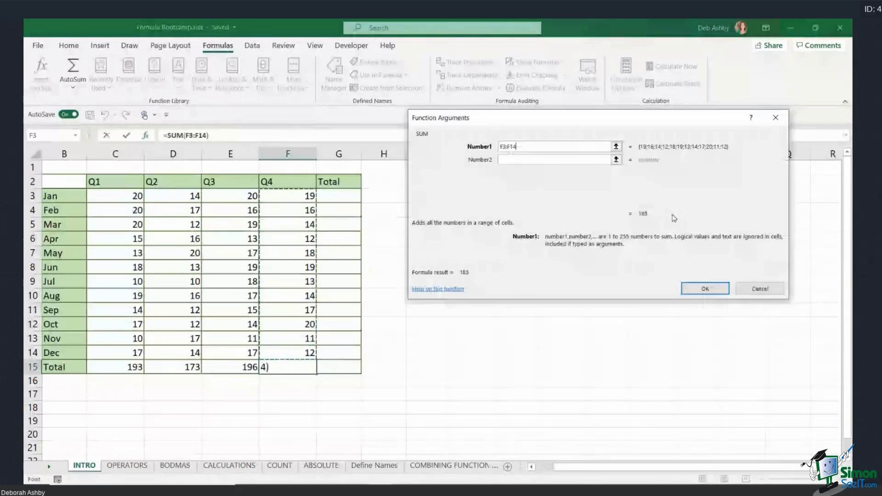
left_click(704, 289)
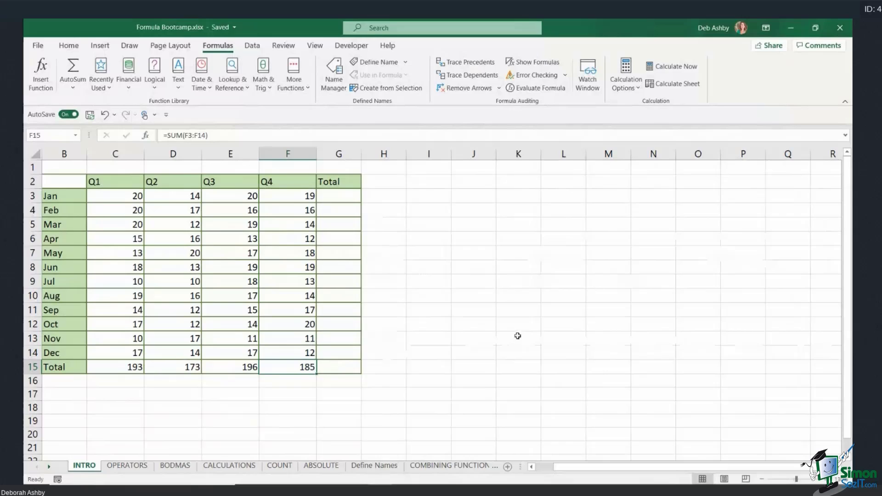
- Clear the Q2 to Q4 totals in D15:F15
left_click_drag(179, 368, 283, 368)
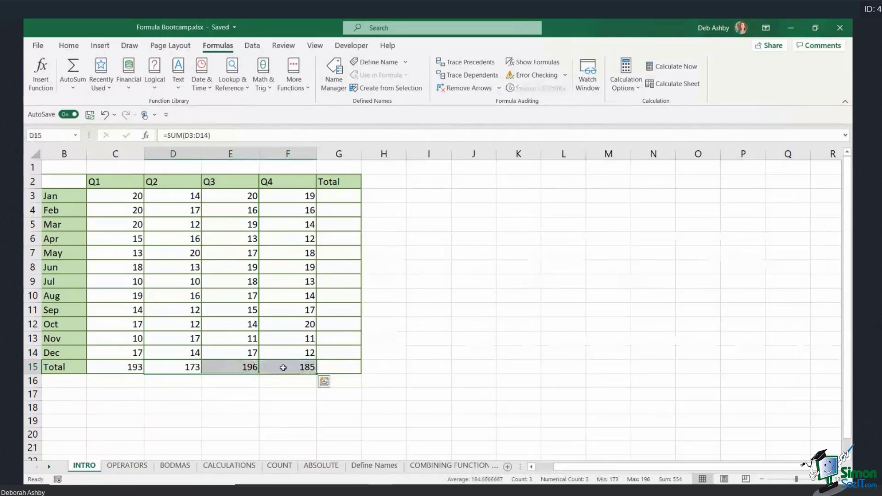
key("Delete")
left_click(565, 352)
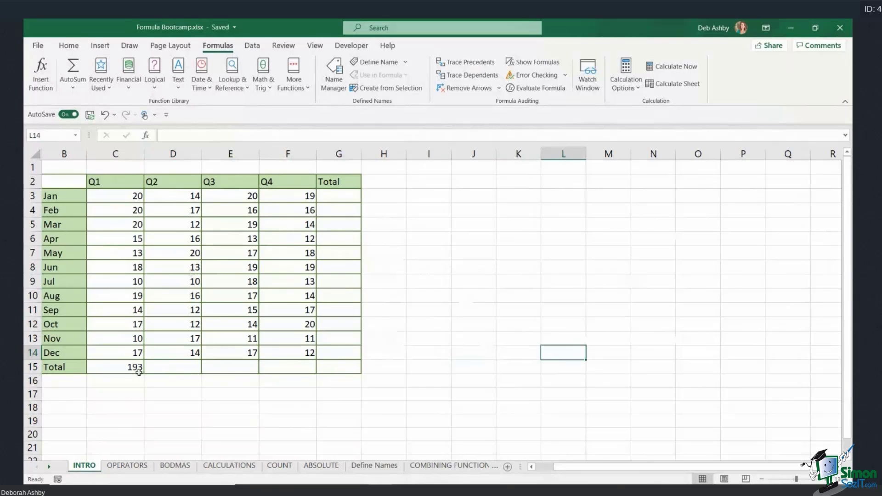
- Confirm D15:F15 are empty and C15 still holds =SUM(C3:C14) totalling 193
left_click(123, 368)
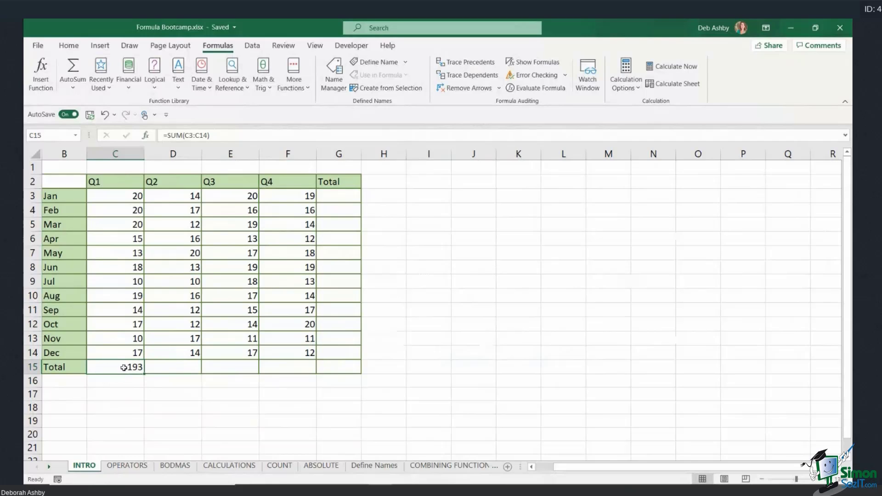
left_click(178, 367)
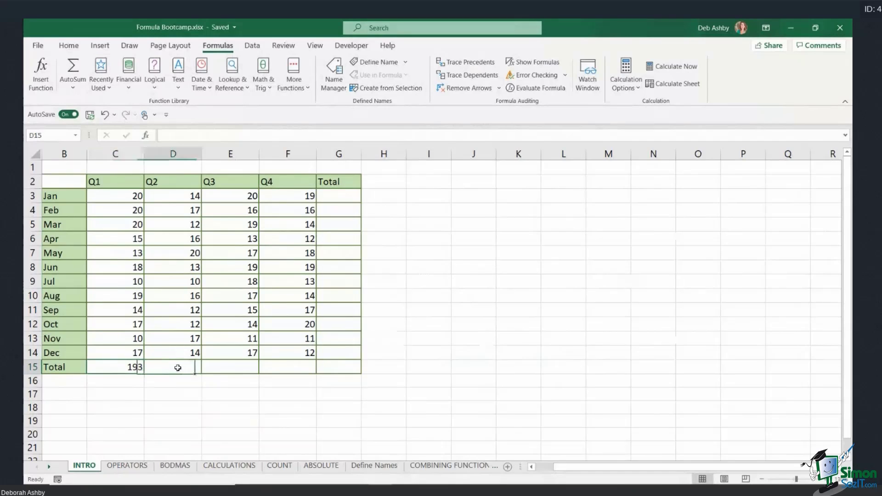
left_click(232, 367)
left_click(295, 368)
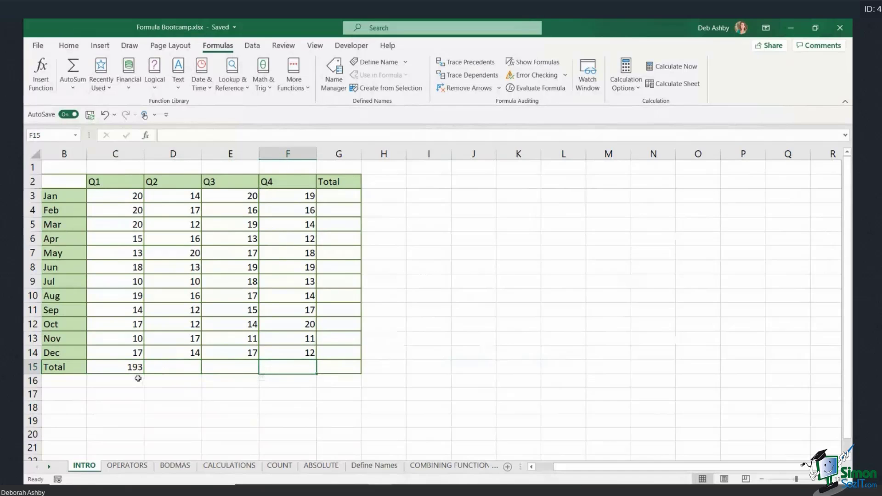
left_click(104, 370)
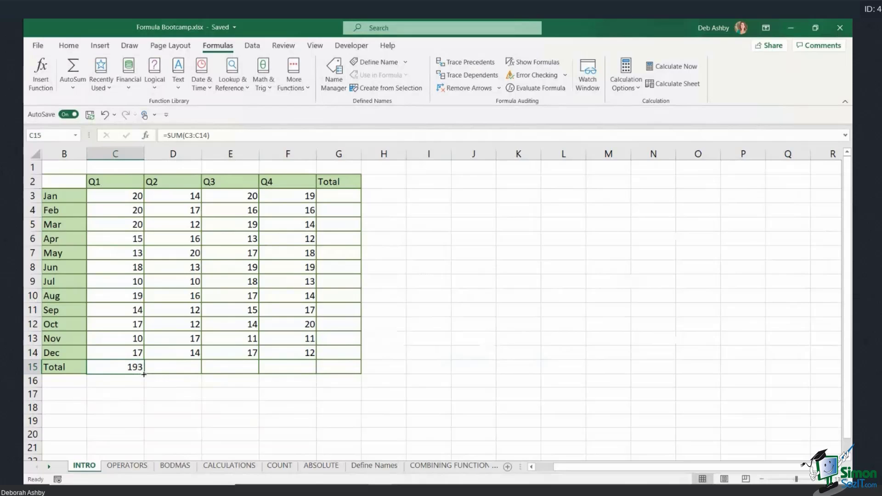
- AutoFill C15's SUM formula to F15 and check the Q2–Q4 totals 173, 196 and 185
left_click_drag(144, 375, 296, 377)
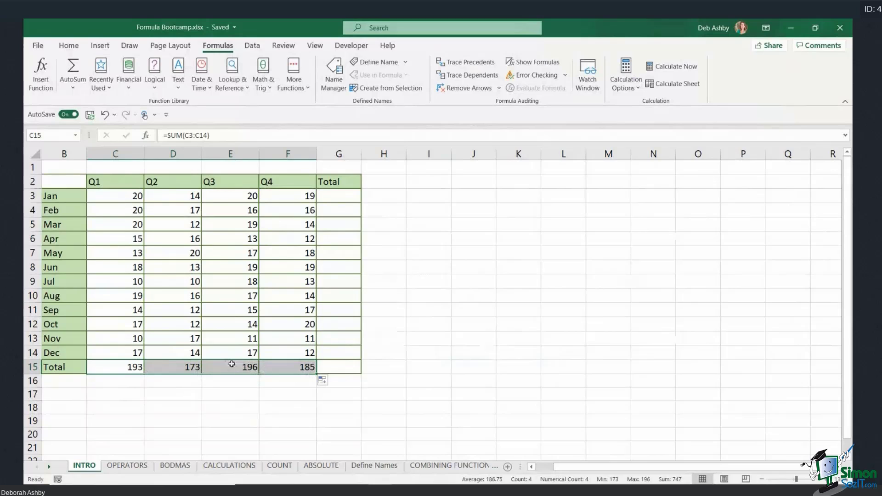
left_click(231, 364)
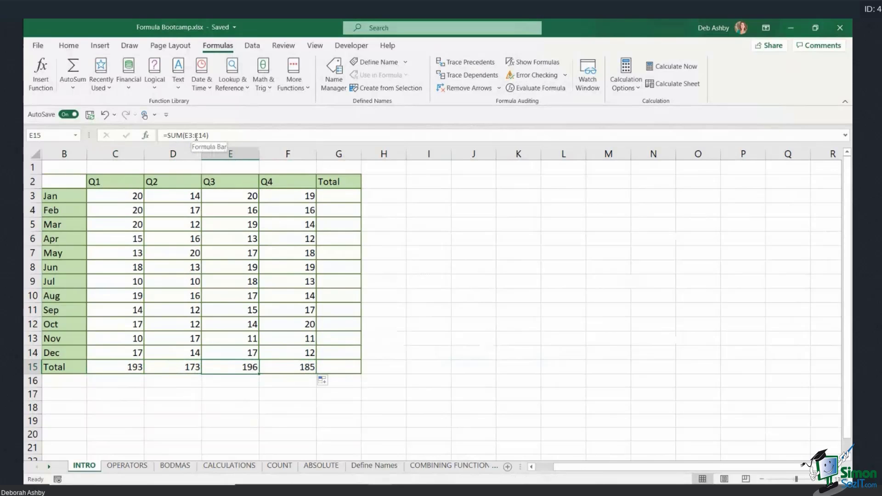
left_click(283, 367)
left_click(236, 366)
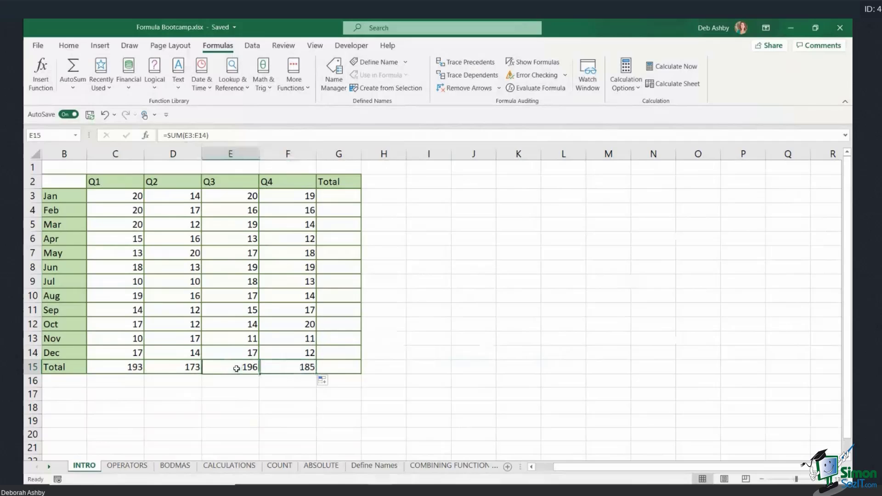
left_click(183, 371)
left_click(230, 366)
left_click(278, 367)
left_click(164, 366)
left_click(223, 366)
left_click(284, 368)
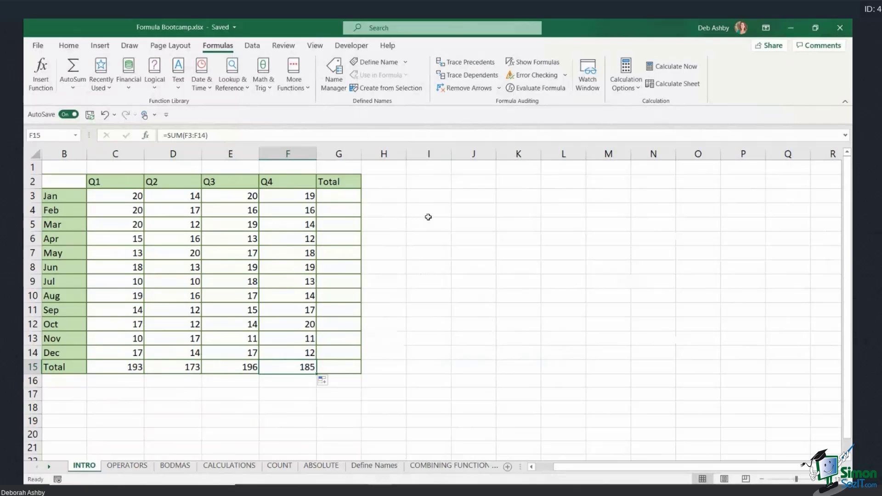
- Enter =SUM(C3:F3) in G3 to total Jan's quarters as 73
left_click(331, 199)
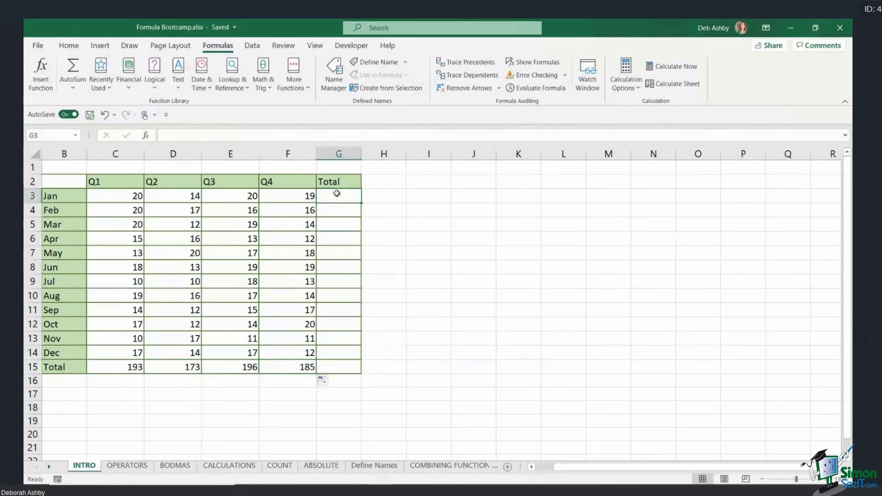
left_click_drag(339, 191, 334, 297)
left_click(328, 196)
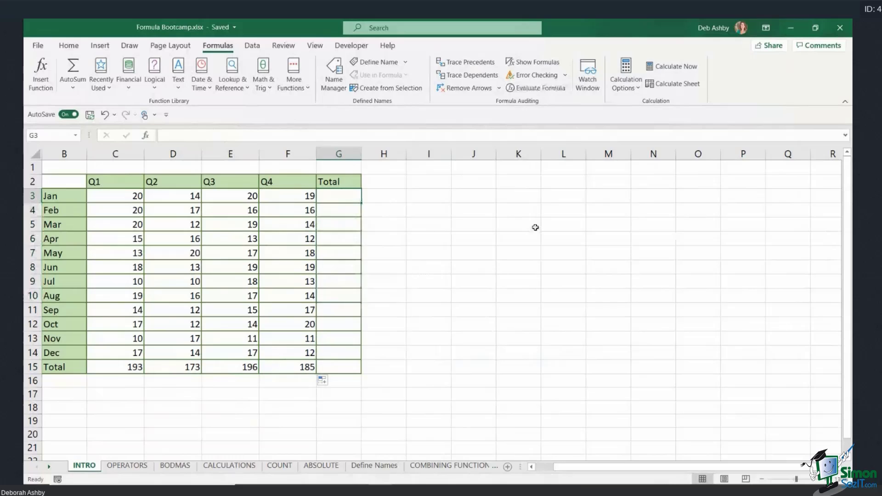
type("=SUM")
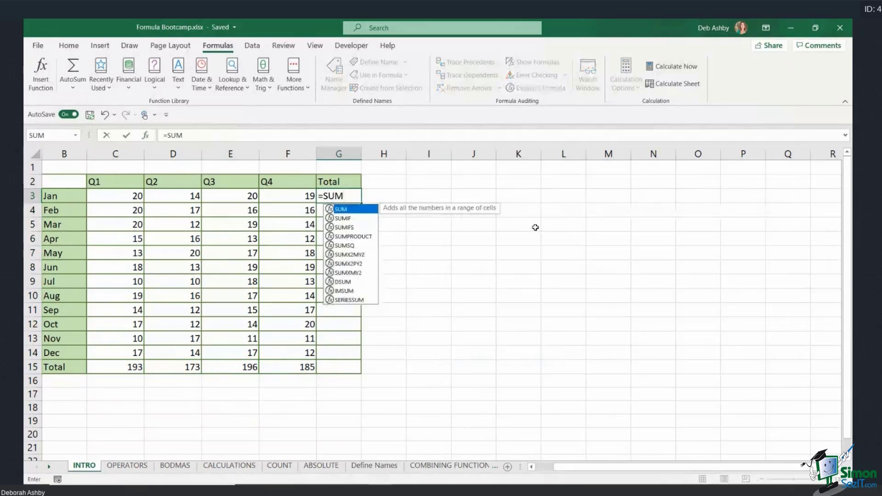
type("(")
left_click_drag(112, 195, 288, 195)
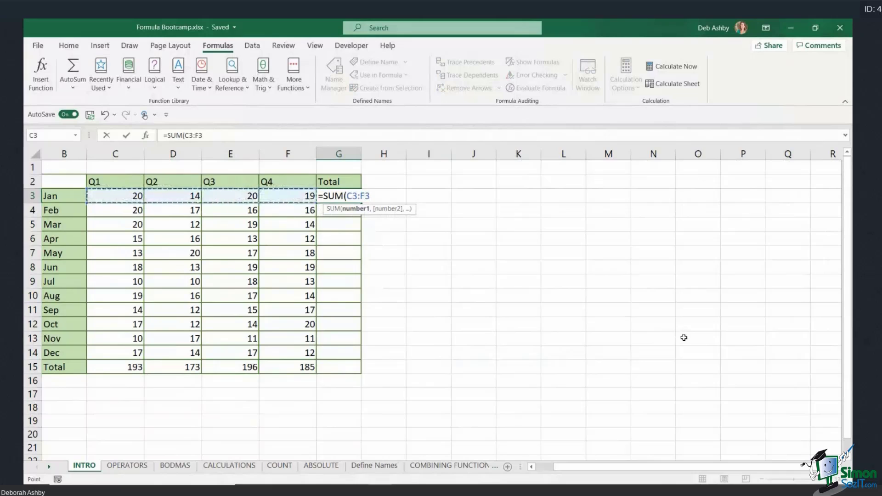
type(")")
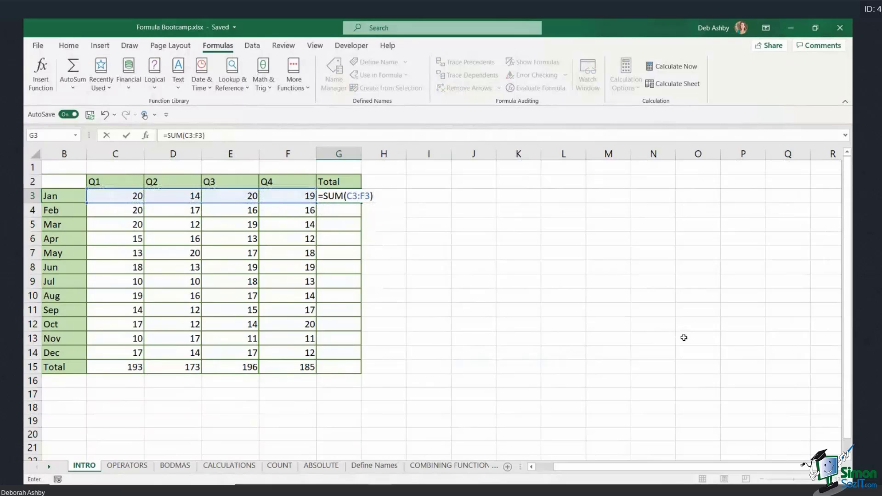
key("Return")
left_click(572, 323)
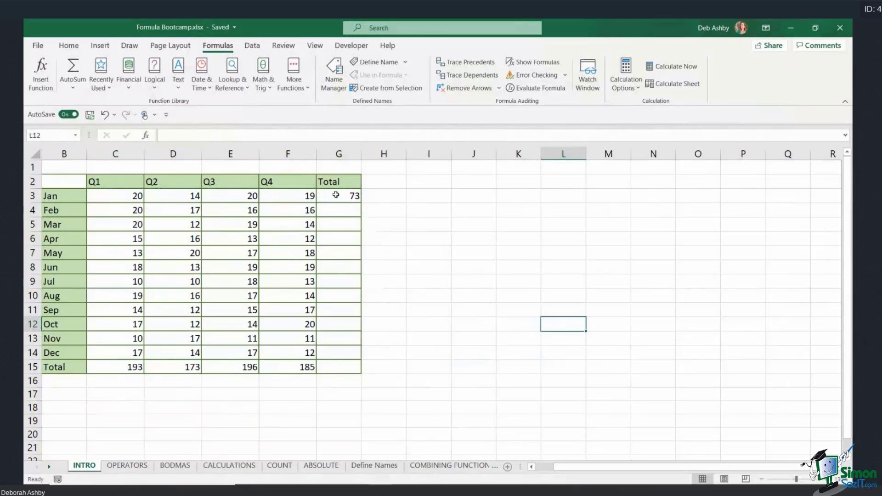
- Fill the G3 formula down G3:G15 with Ctrl+D, reaching 747 overall
left_click_drag(335, 195, 339, 364)
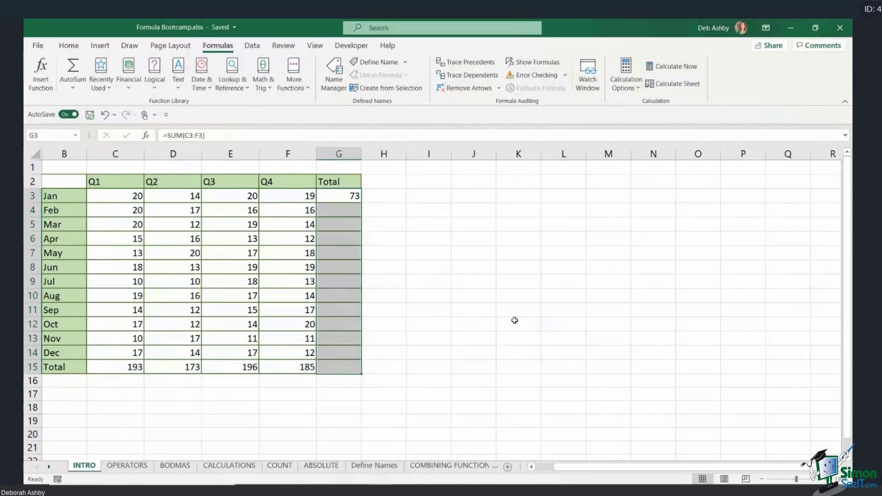
key("ctrl+d")
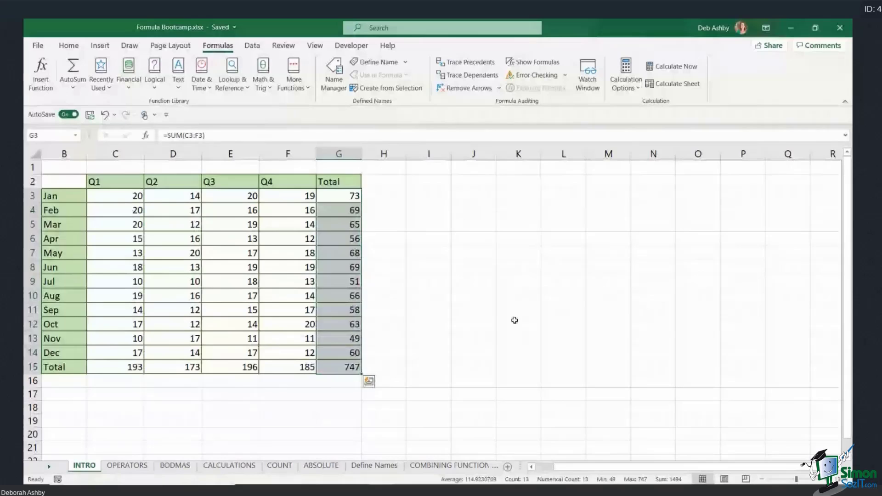
left_click(423, 272)
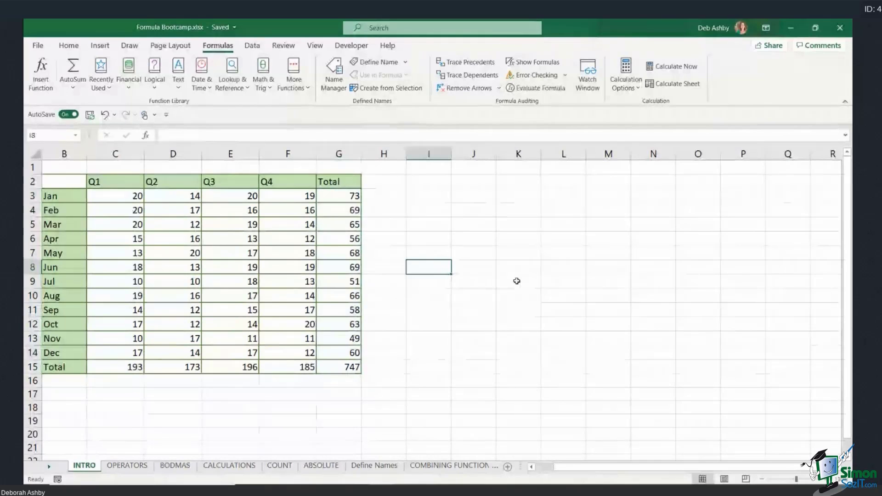